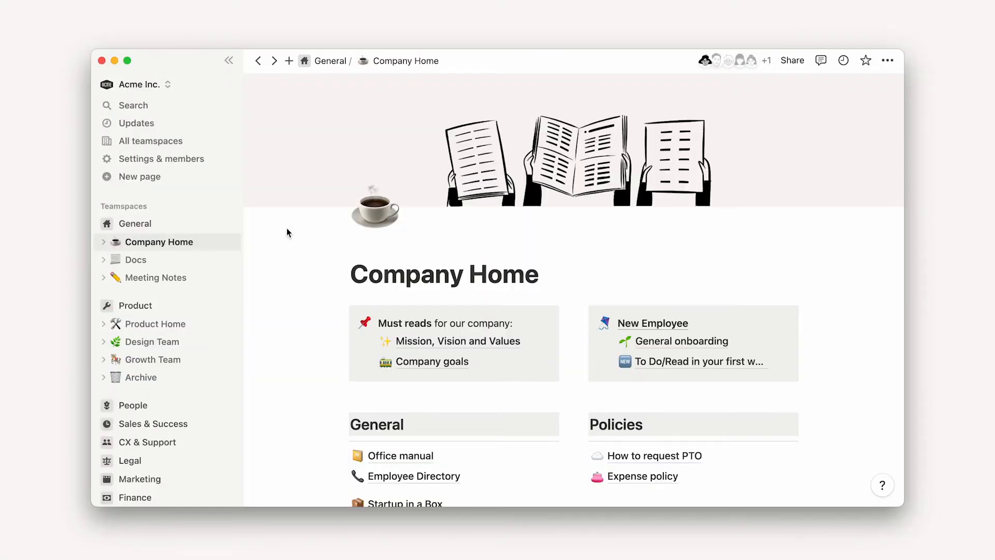
- Create a page titled "Projects" in the Product teamspace as a timeline with a new database as its source
left_click(194, 176)
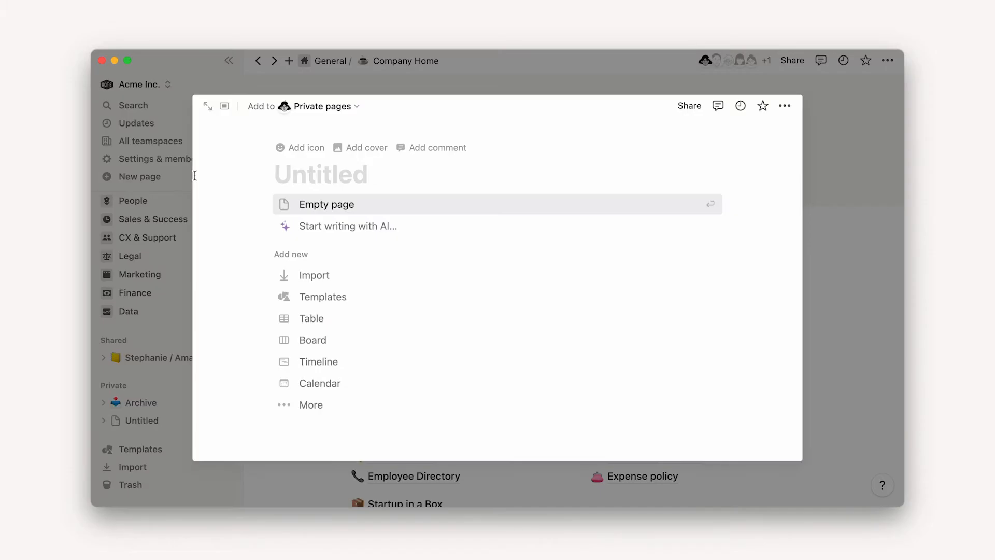
left_click(324, 107)
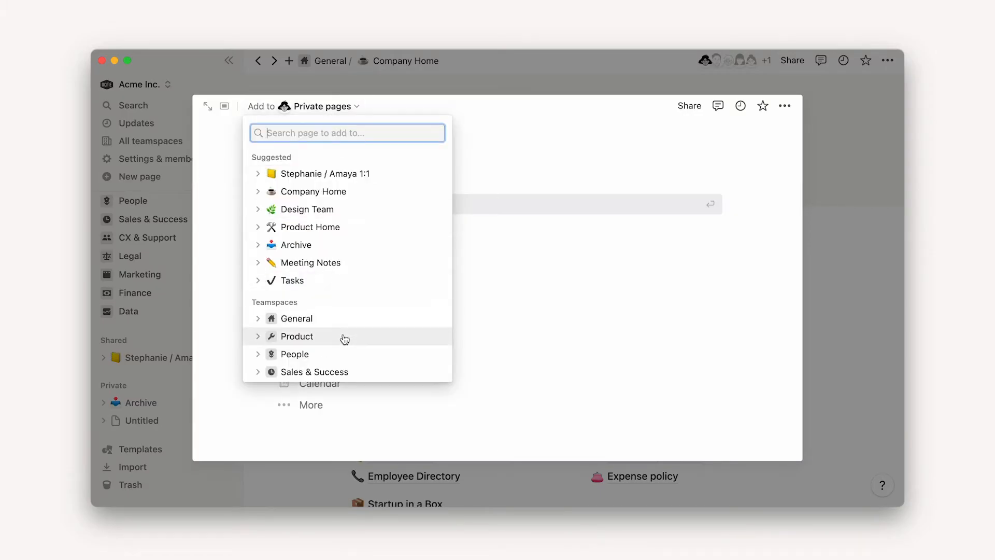
left_click(344, 337)
type("Projects")
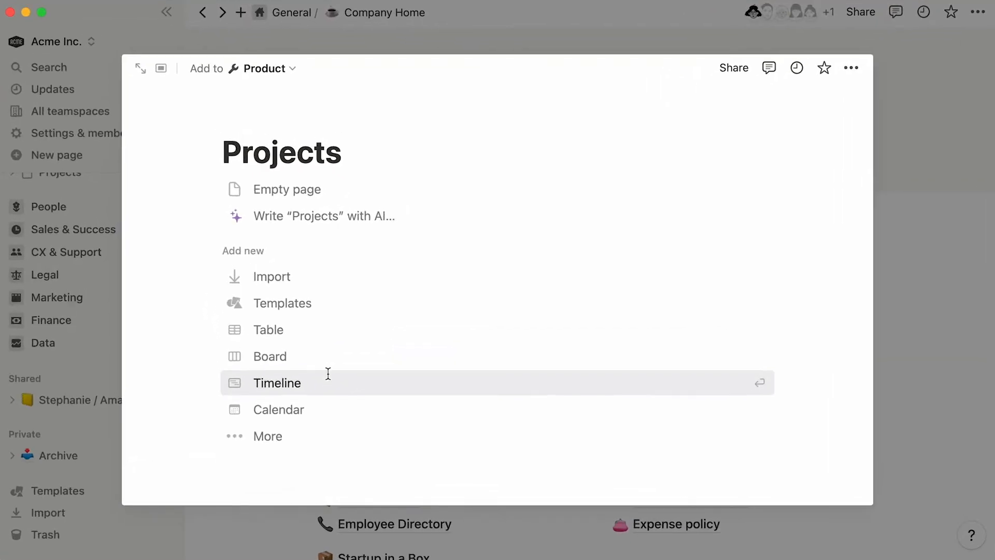
left_click(329, 382)
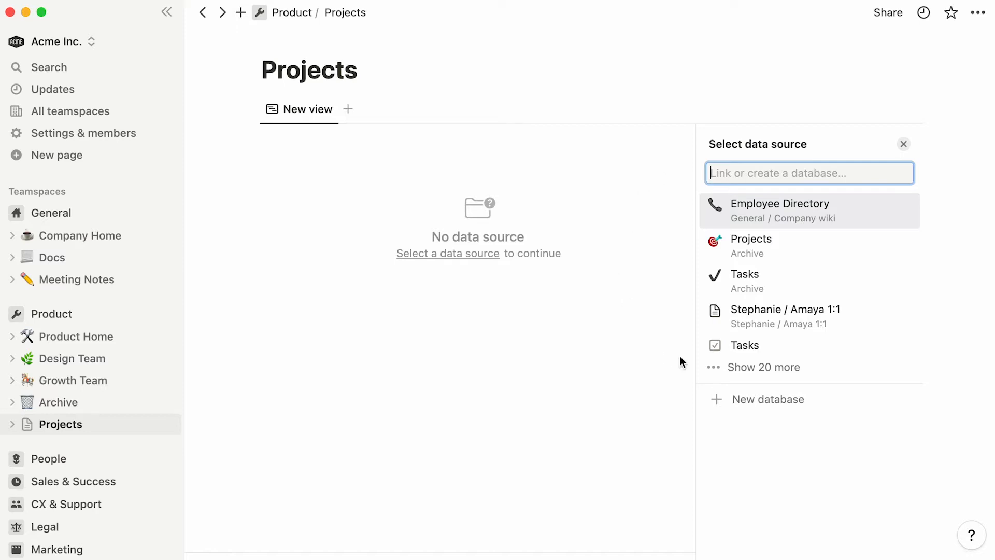
left_click(715, 409)
- Insert an inline timeline database directly under the Product Home page title and name it "Projects"
left_click(130, 344)
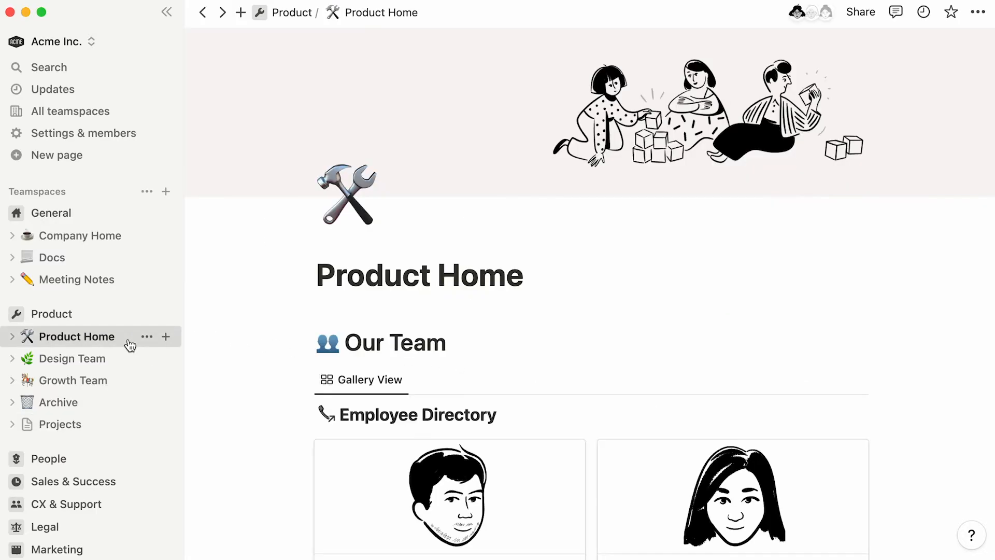
left_click(568, 280)
key("Return")
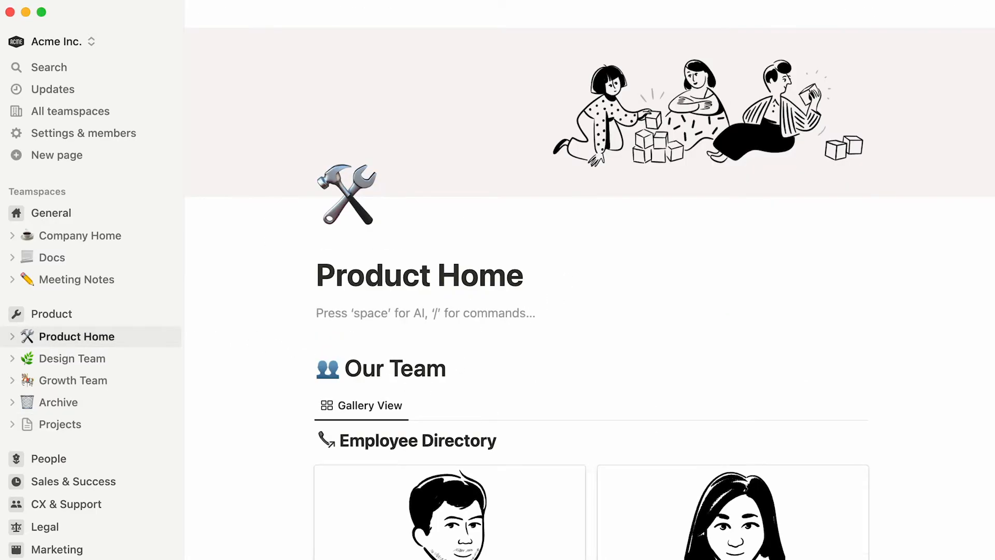
type("/")
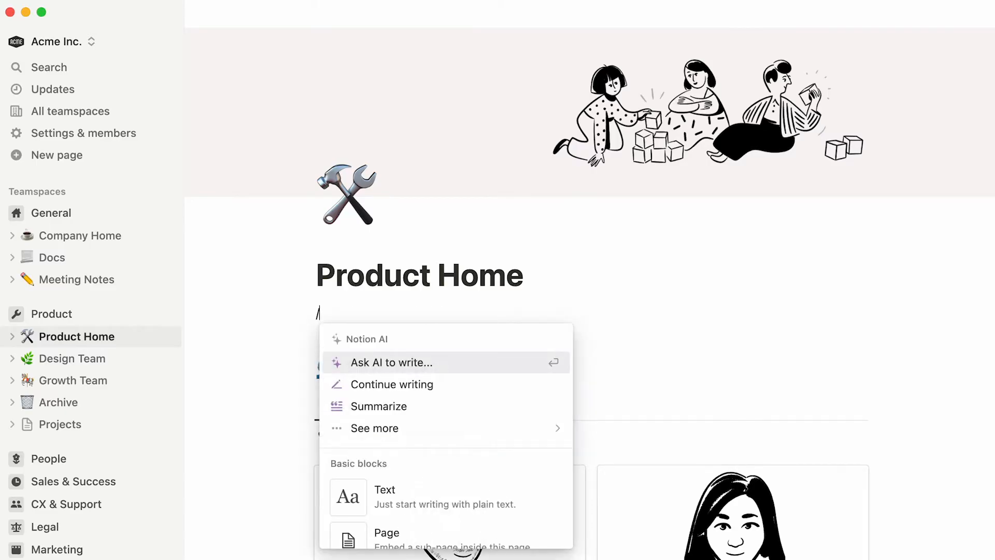
type("timeline")
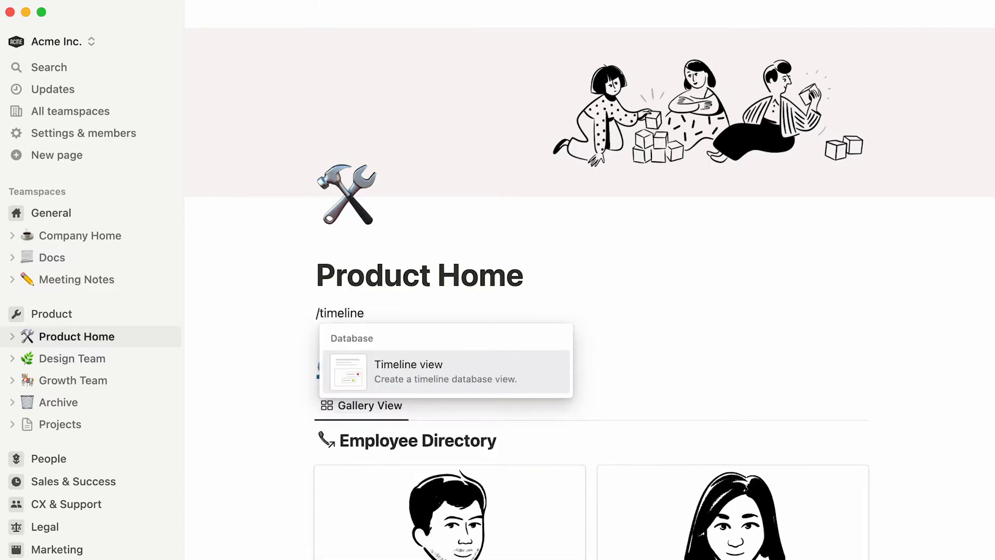
key("Return")
left_click(654, 334)
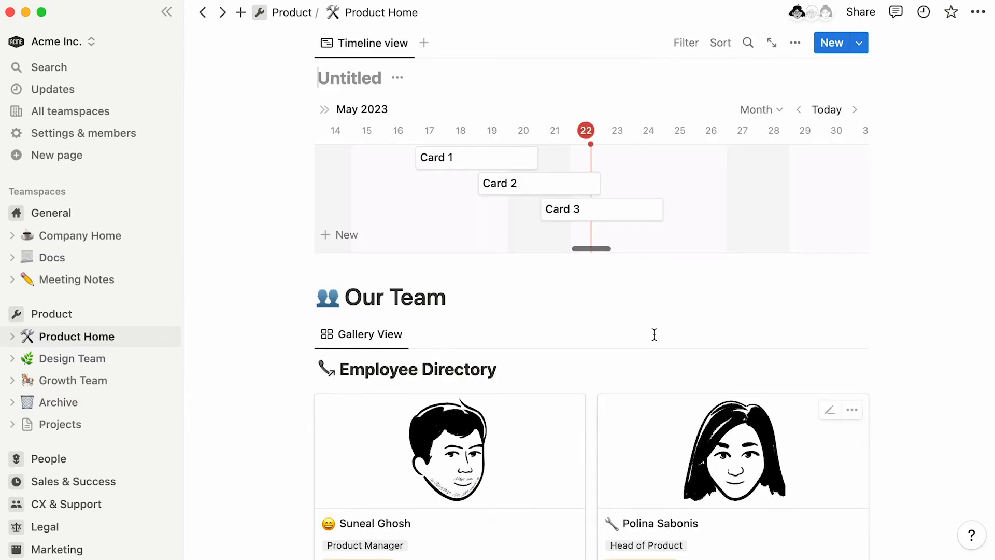
type("Projects")
scroll(590, 259, "up", 5)
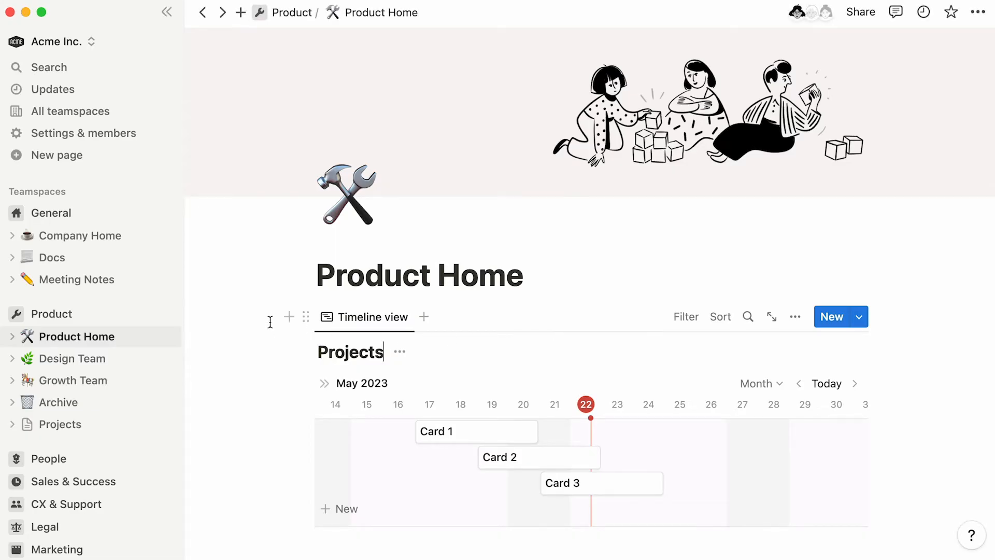
- Turn the inline Projects database on Product Home into a page and open it
left_click(305, 319)
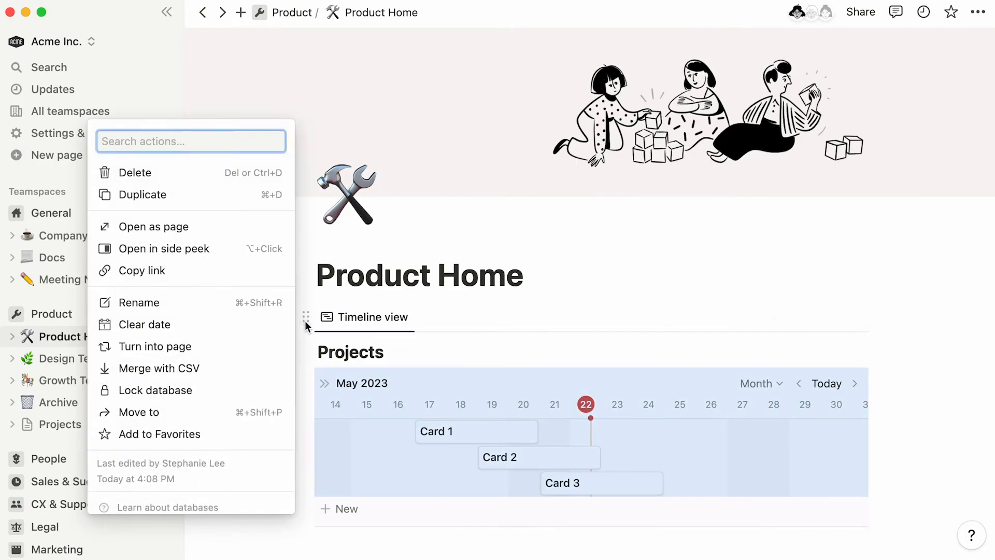
left_click(245, 345)
left_click(342, 313)
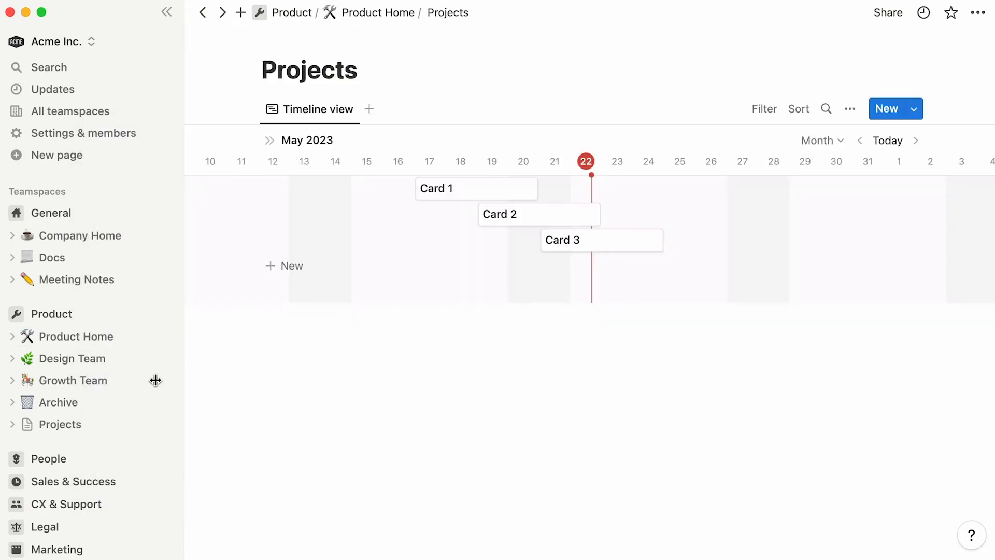
- Delete the standalone Projects page that sits directly under the Product teamspace
left_click(127, 424)
left_click(146, 425)
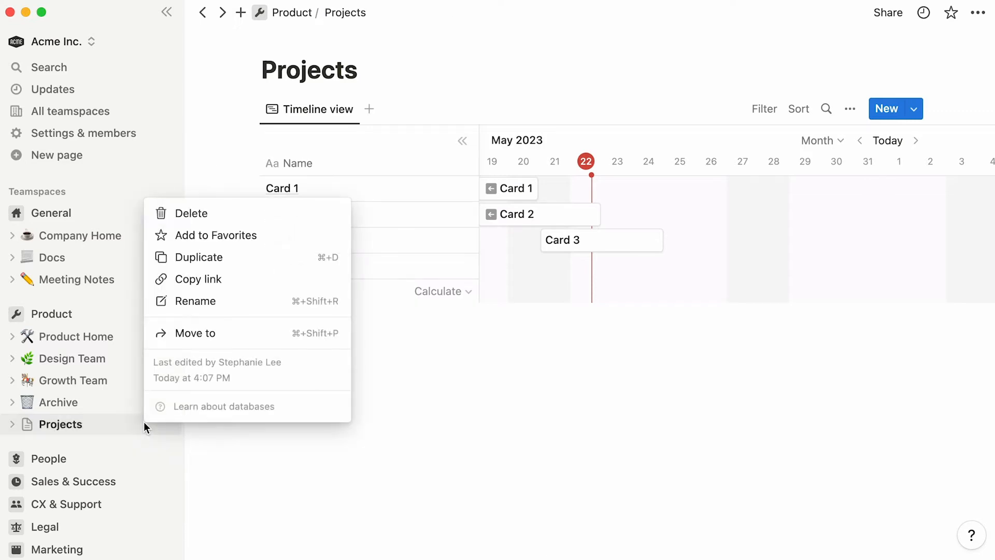
left_click(280, 220)
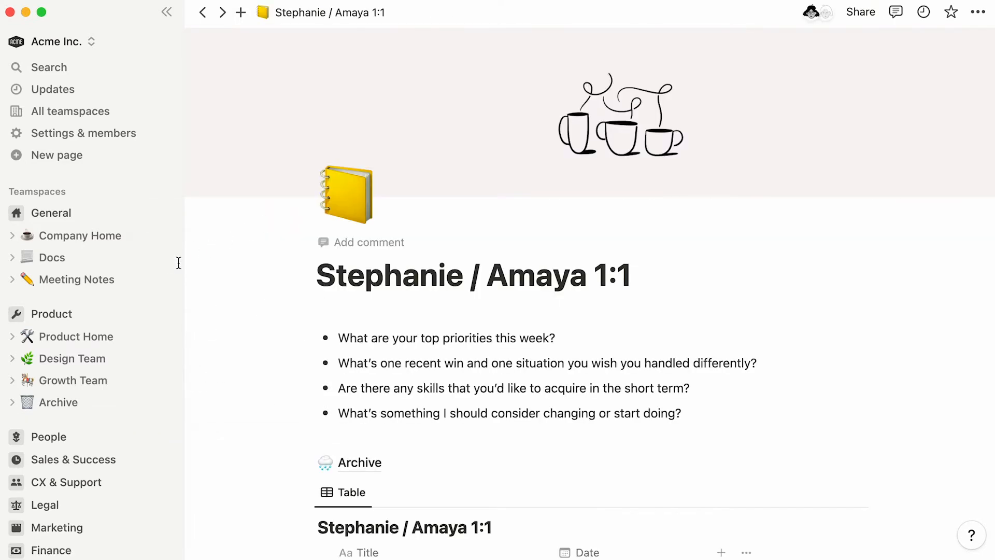
- Browse the template gallery and preview the Product Spec and Blog Editorial Calendar templates
scroll(160, 269, "down", 5)
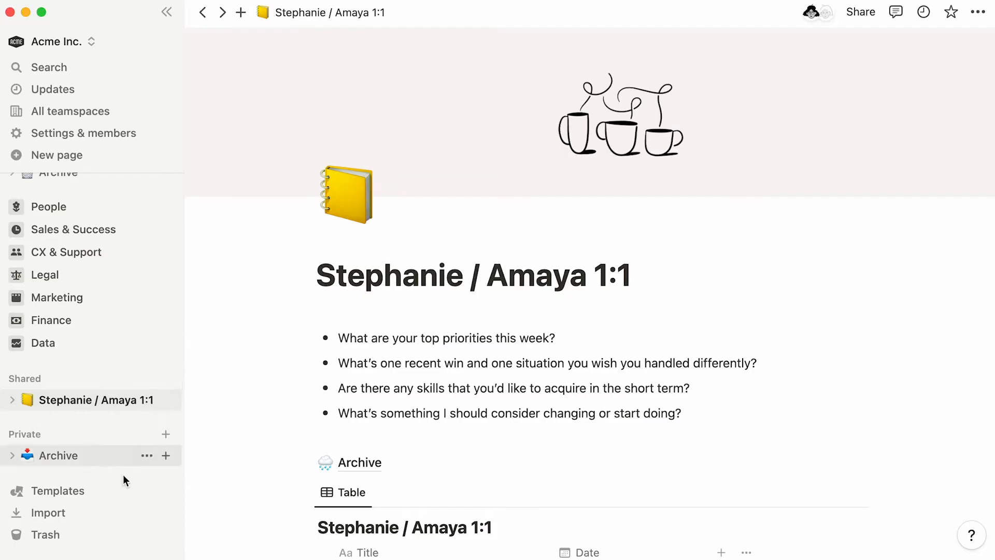
left_click(123, 493)
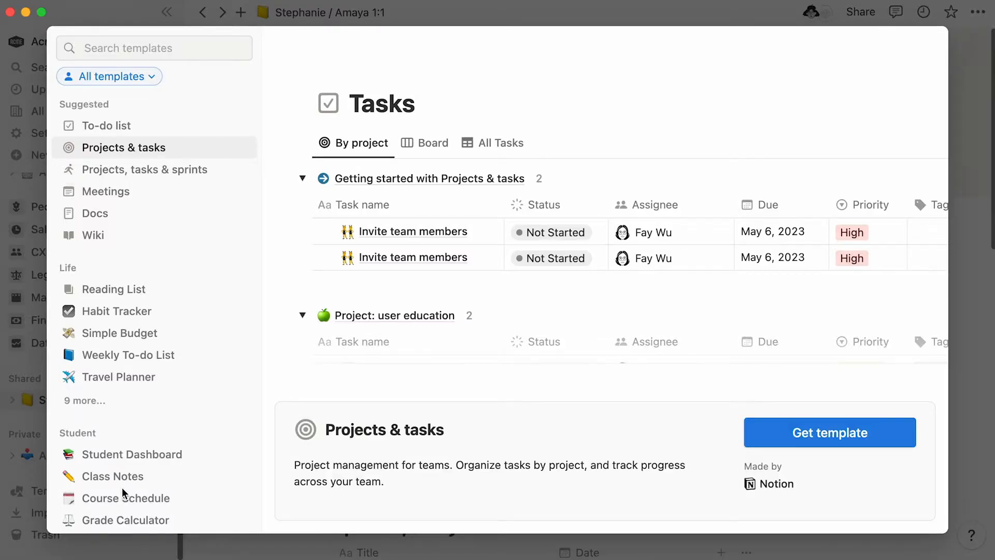
scroll(122, 487, "down", 5)
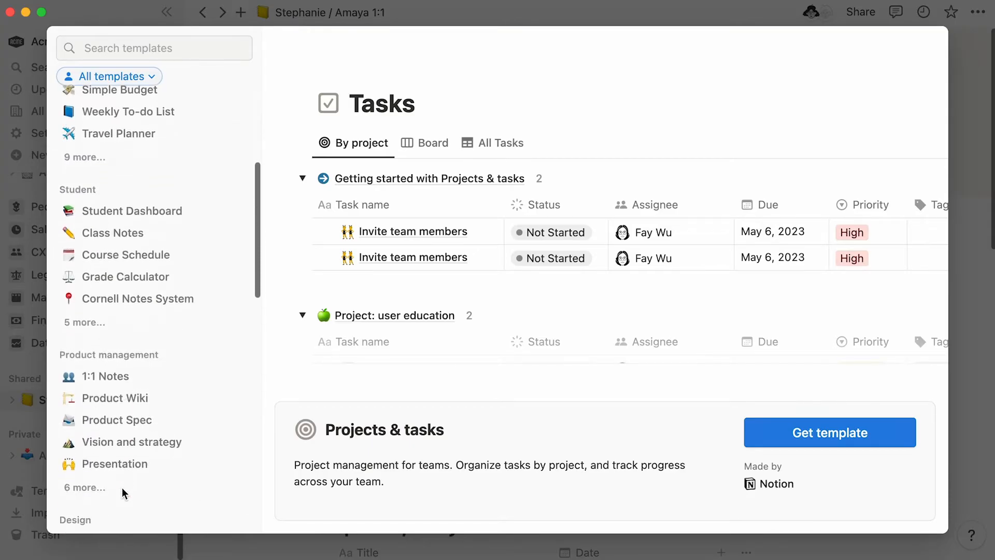
left_click(201, 417)
scroll(202, 419, "down", 5)
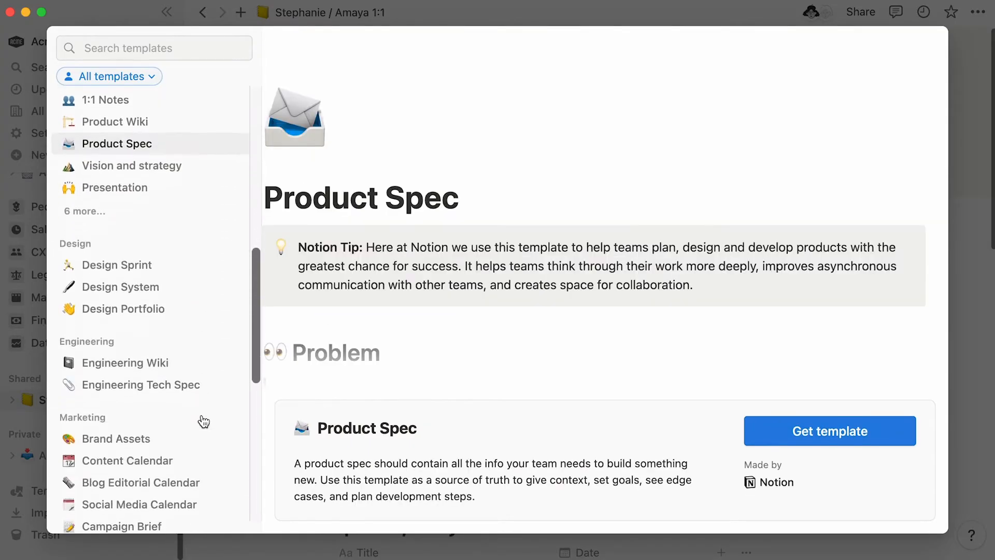
left_click(216, 480)
- Search the templates for "projects" and add the Projects & tasks template to the Product teamspace
left_click(194, 45)
type("projects")
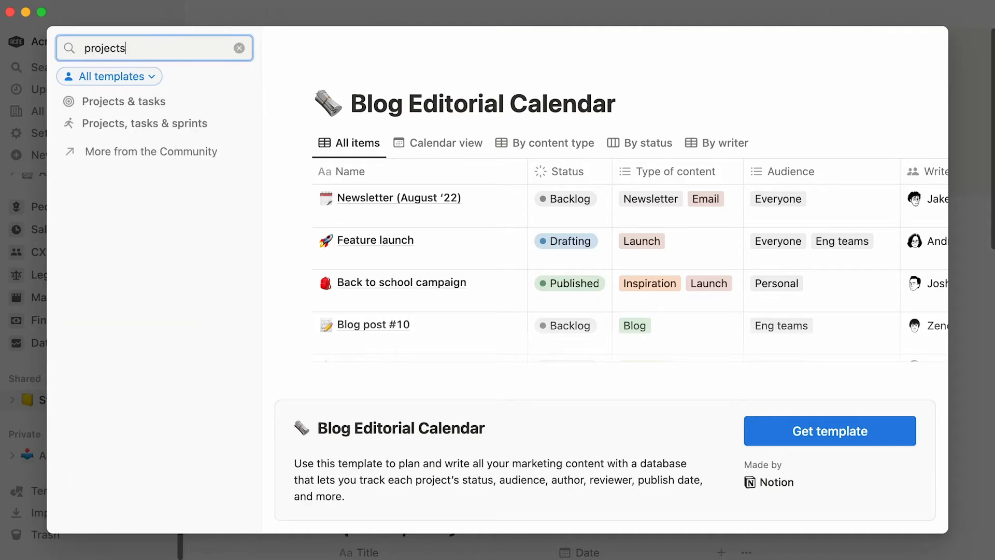
left_click(195, 99)
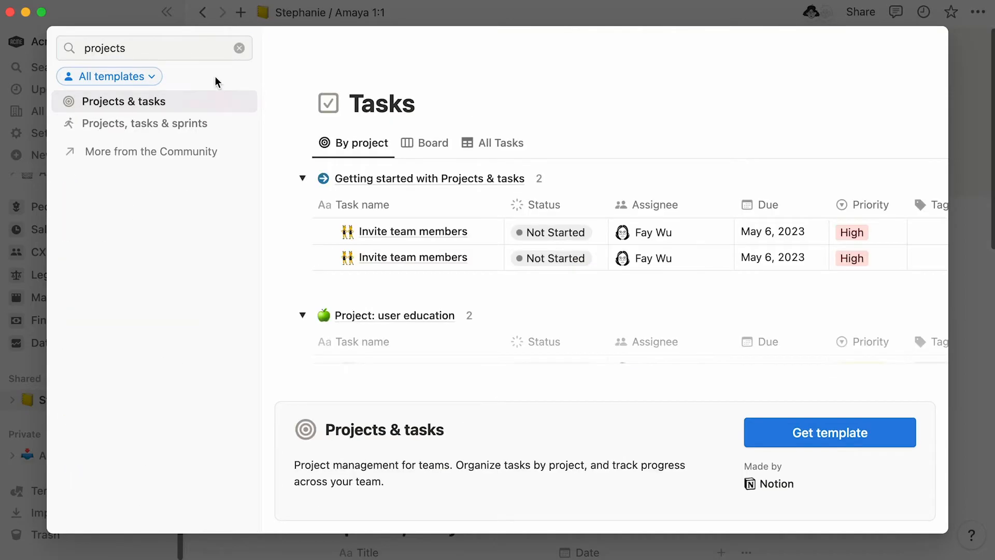
left_click(239, 48)
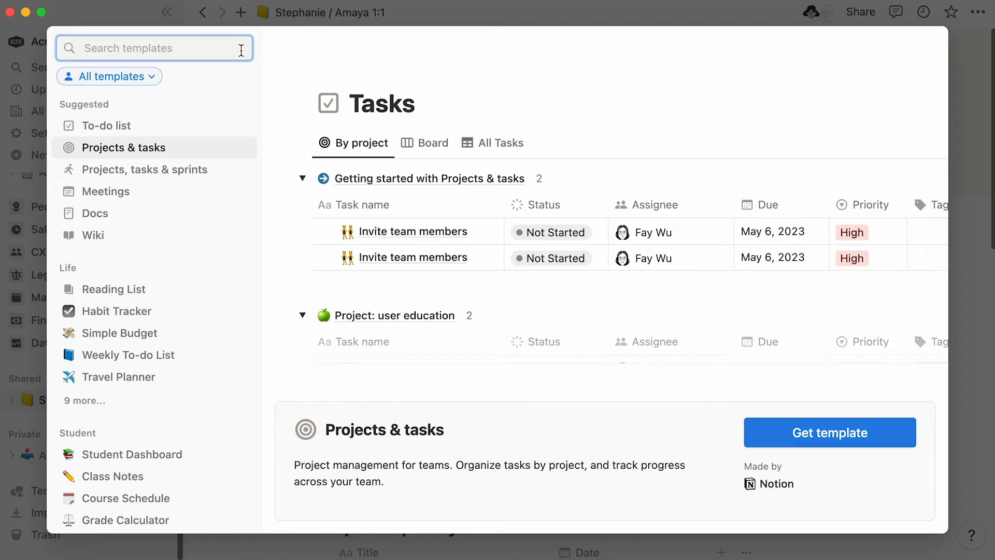
left_click(748, 435)
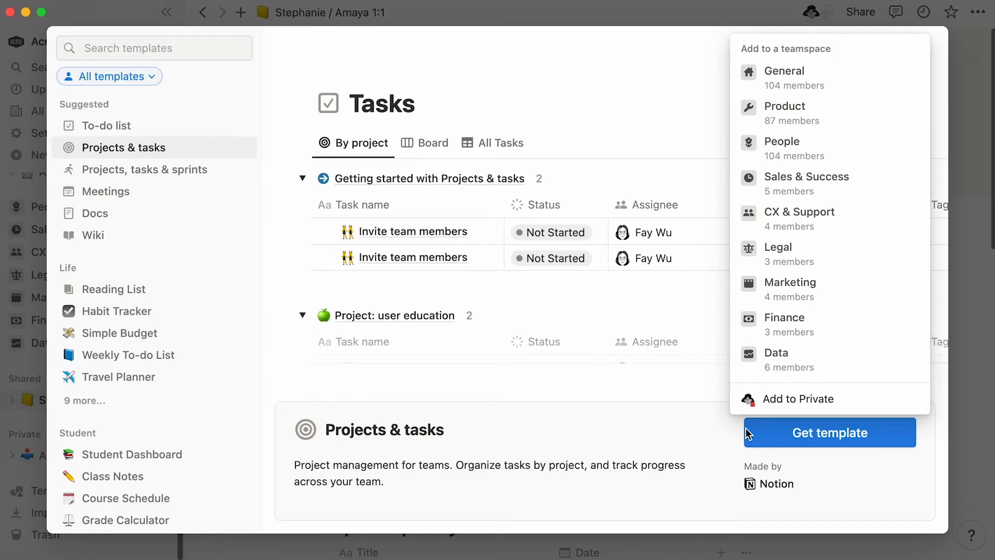
left_click(853, 126)
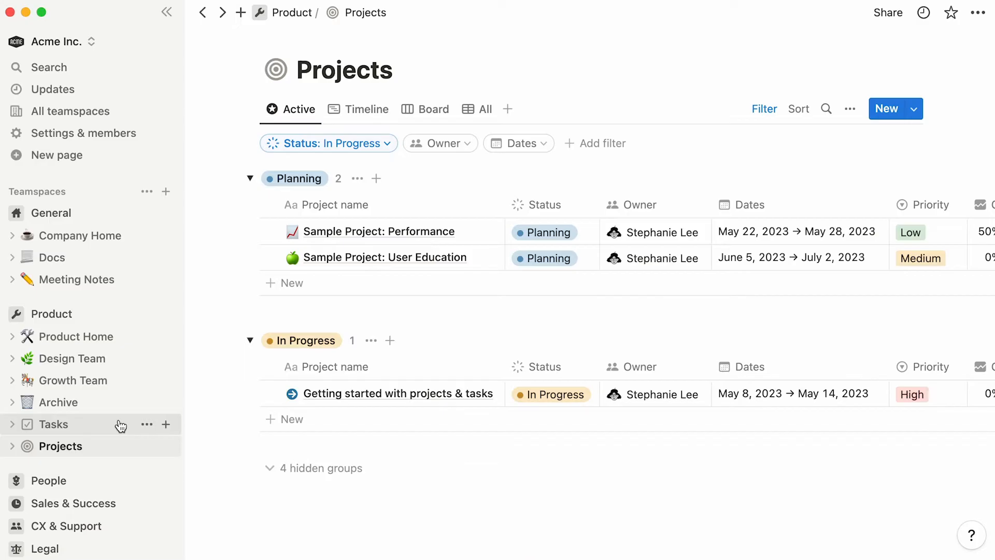
- Collapse the sidebar and change the Projects database's icon to a red backpack
left_click(166, 14)
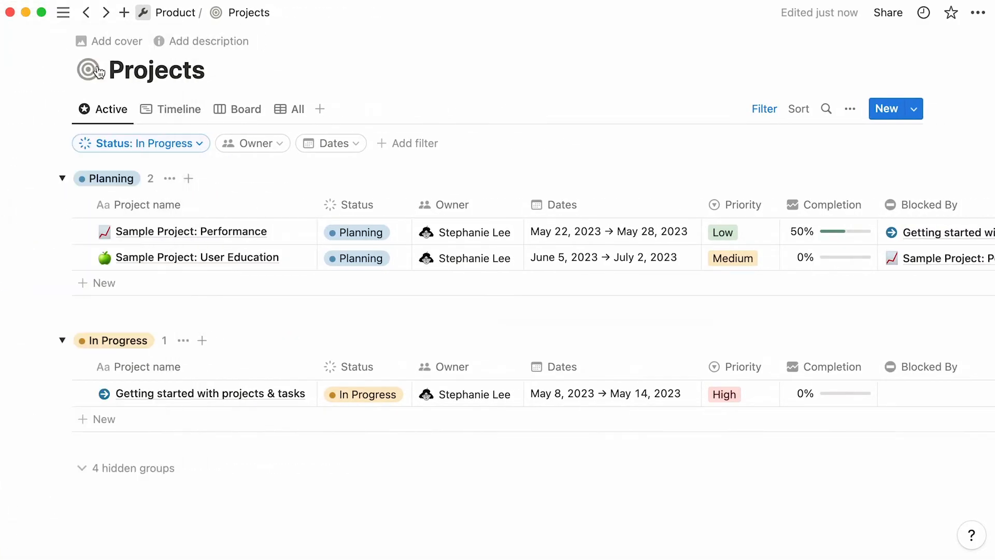
left_click(88, 69)
left_click(34, 196)
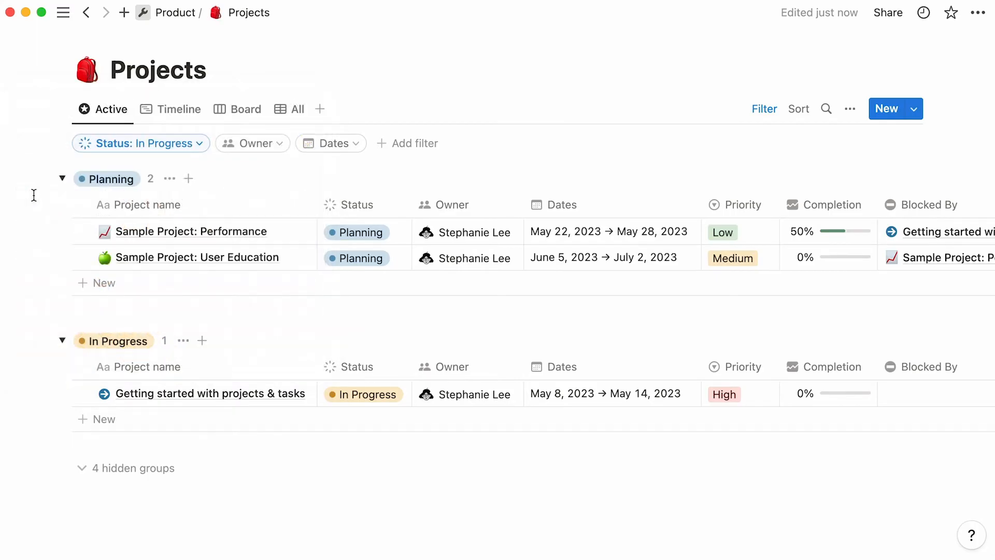
- Show the Timeline view of Projects and move it ahead of Active as the first view
left_click(177, 116)
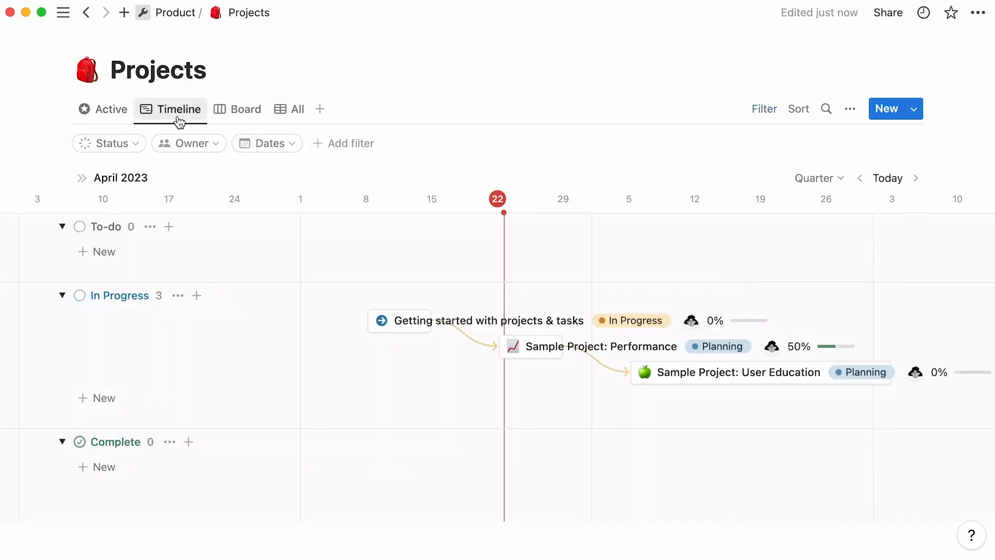
left_click_drag(179, 122, 116, 124)
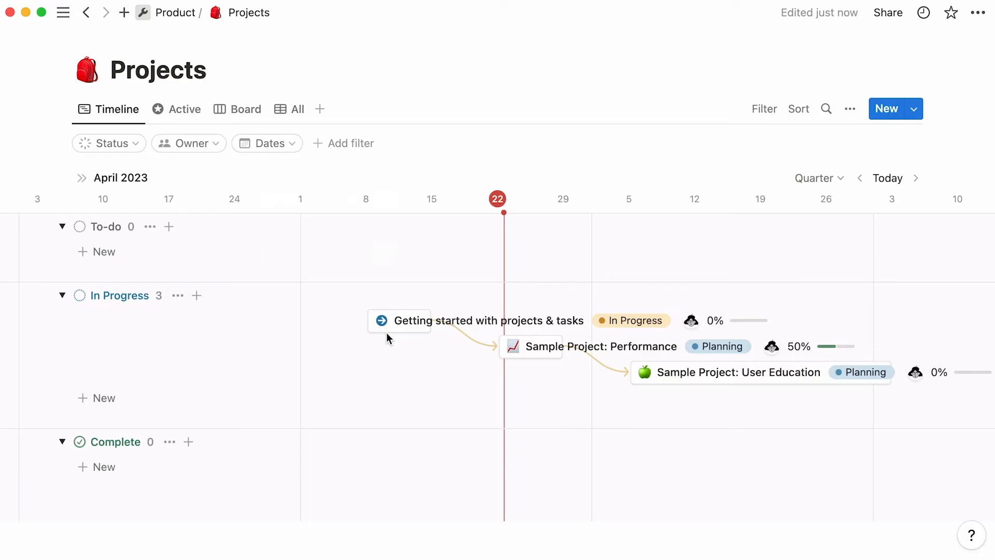
- Open Sample Project: Performance from the timeline, review its properties, description and project tasks, and close it
mouse_move(369, 324)
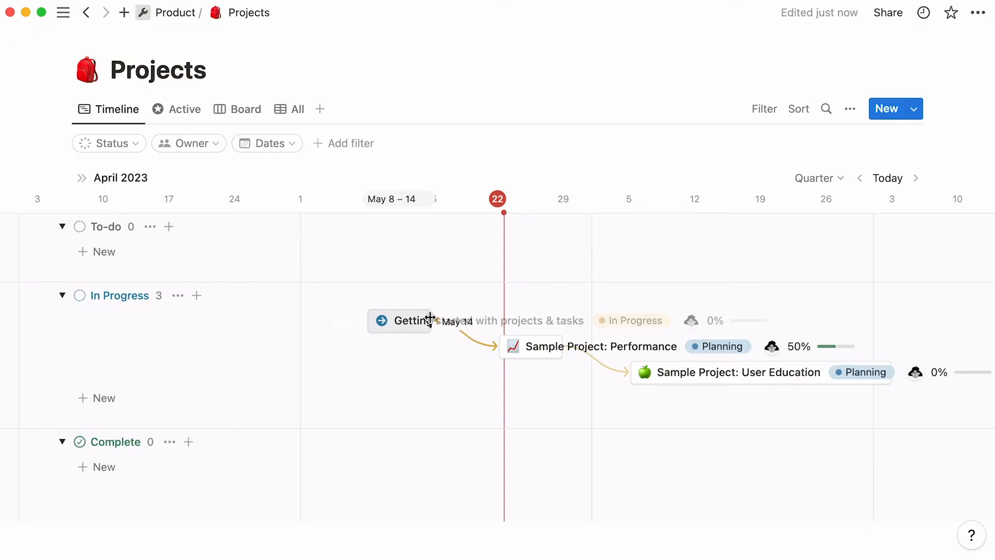
left_click(531, 357)
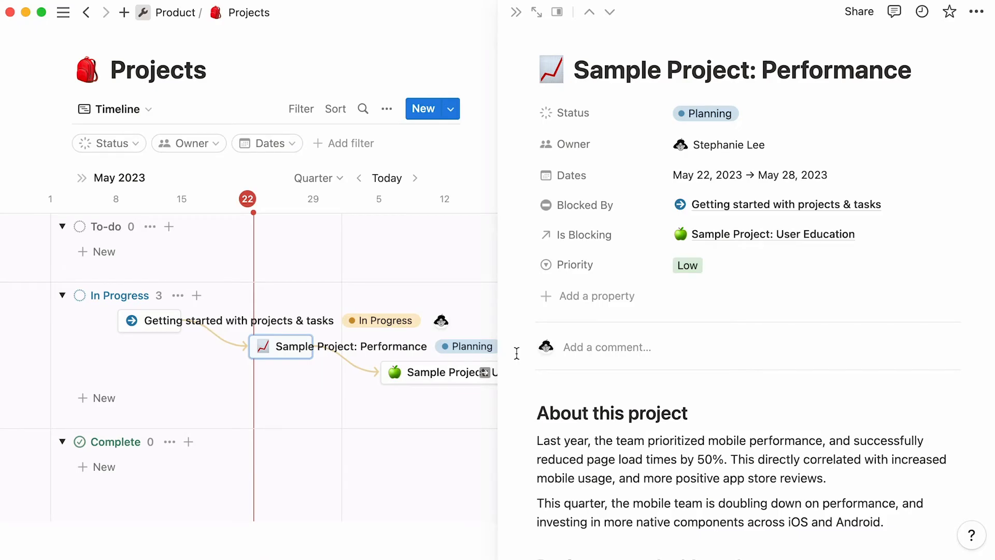
scroll(517, 353, "down", 3)
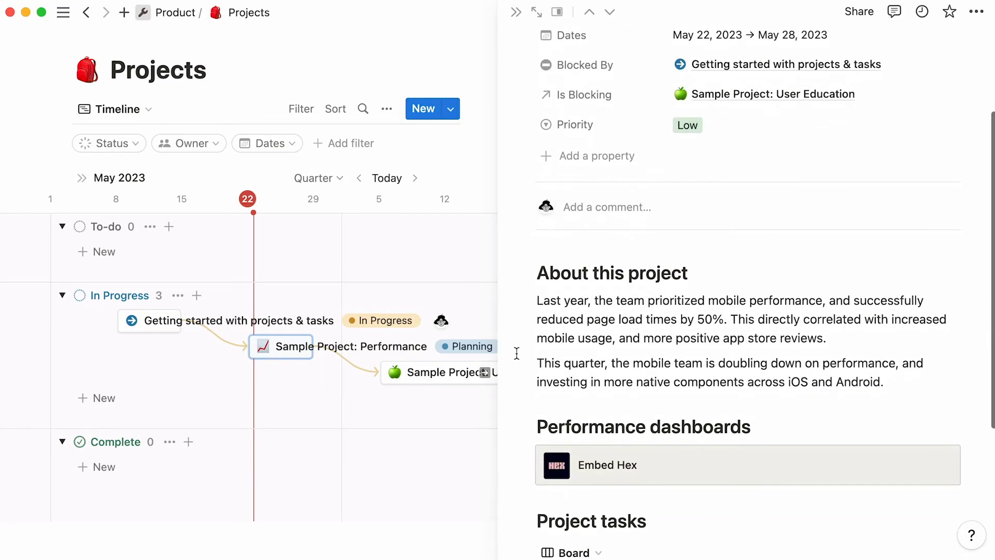
scroll(517, 353, "down", 4)
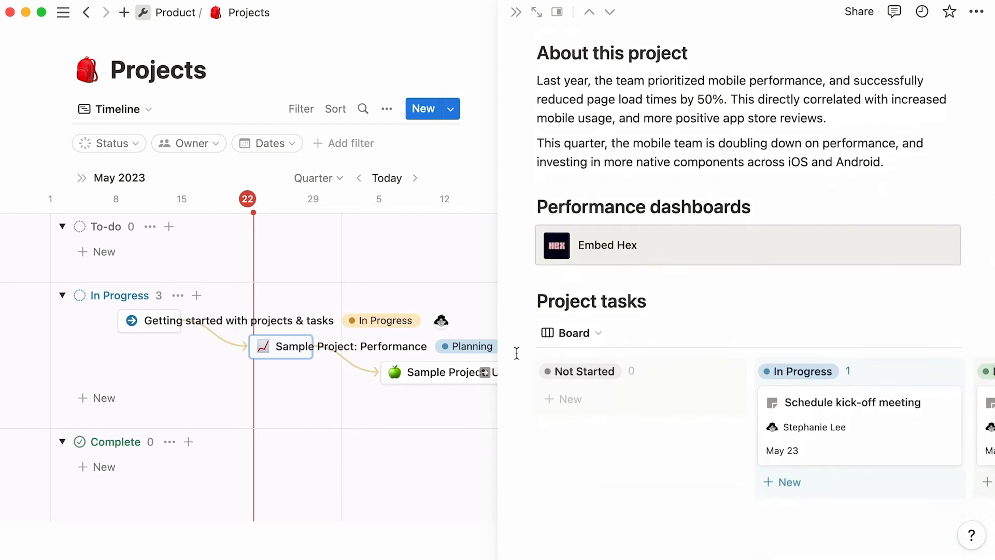
scroll(517, 353, "up", 7)
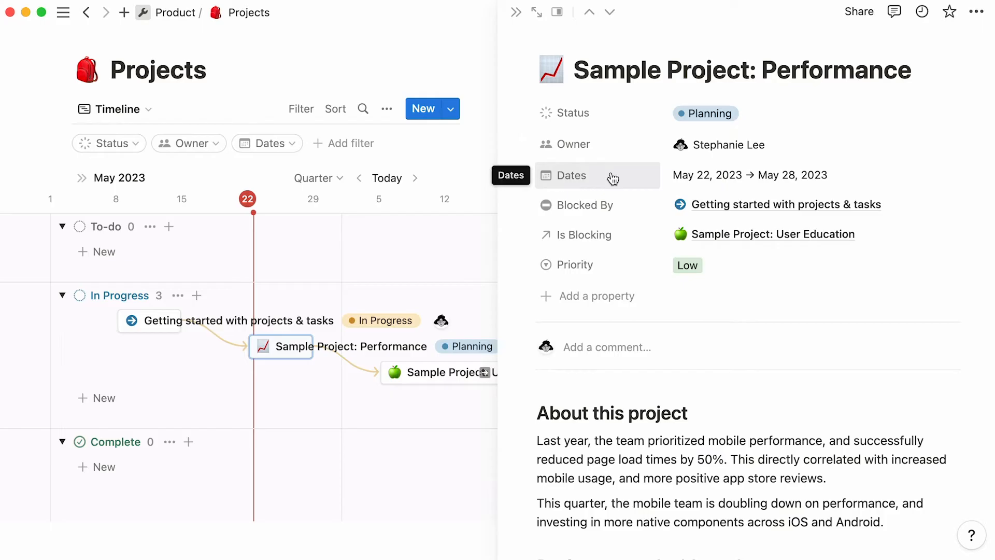
left_click(417, 253)
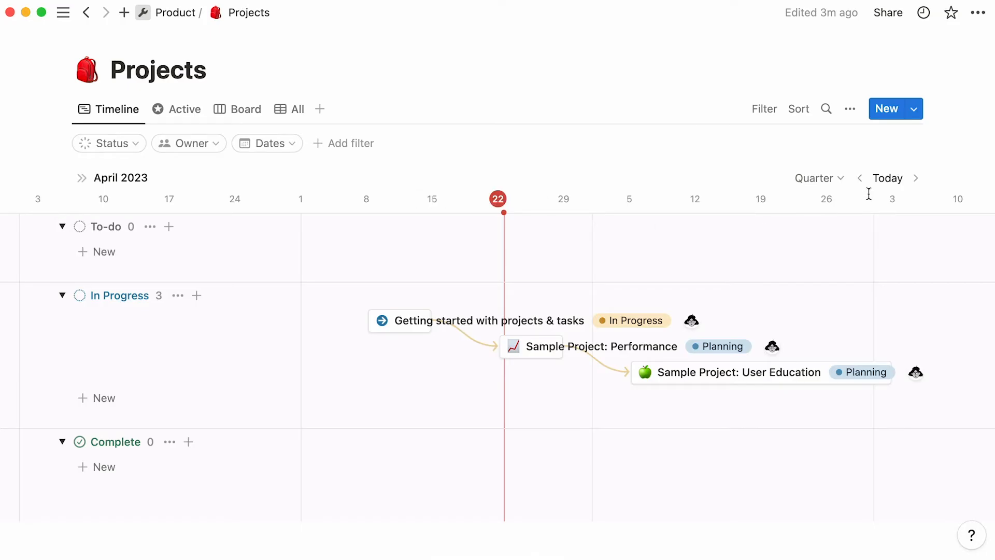
- Center the timeline on today and view it at the Hours, Month and Year scales before returning it to Quarter
left_click(885, 187)
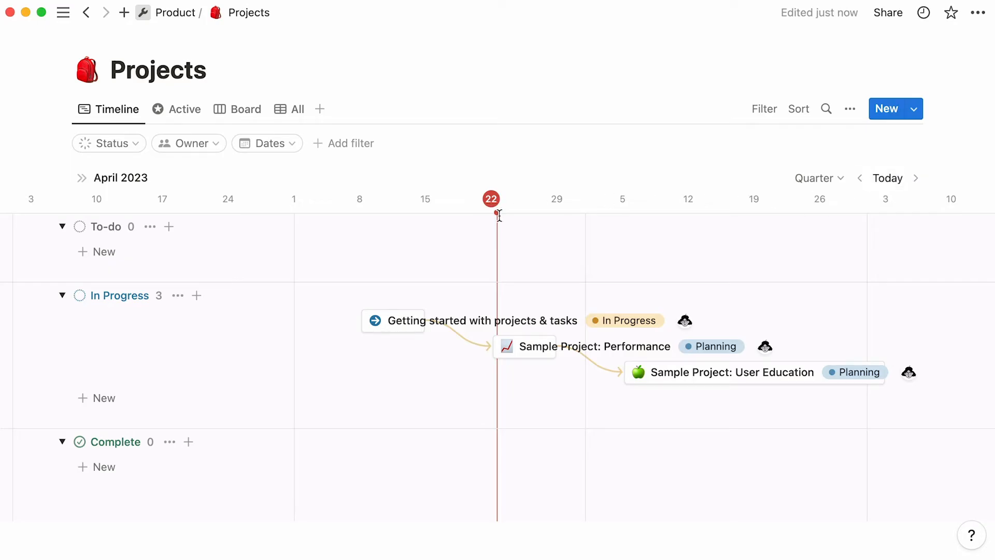
left_click(807, 182)
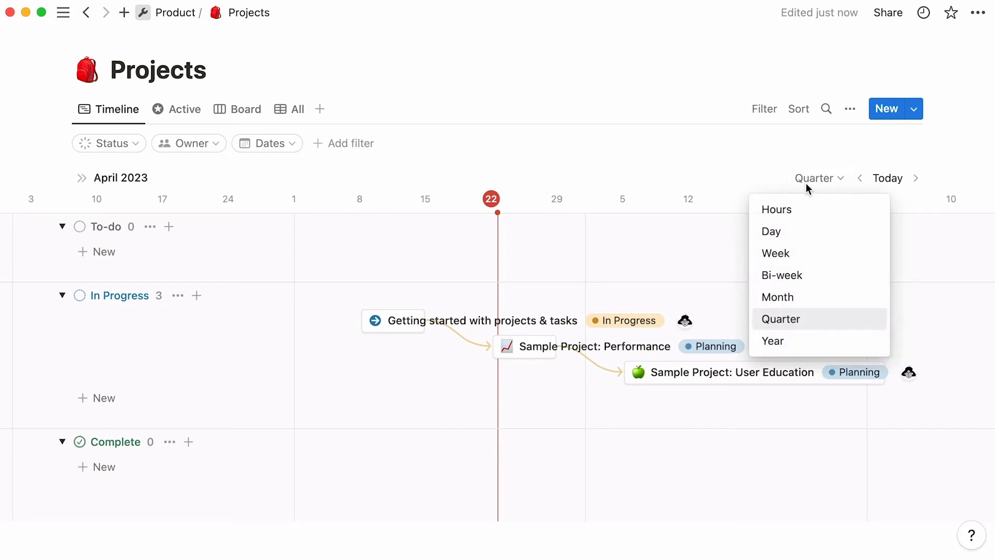
left_click(813, 208)
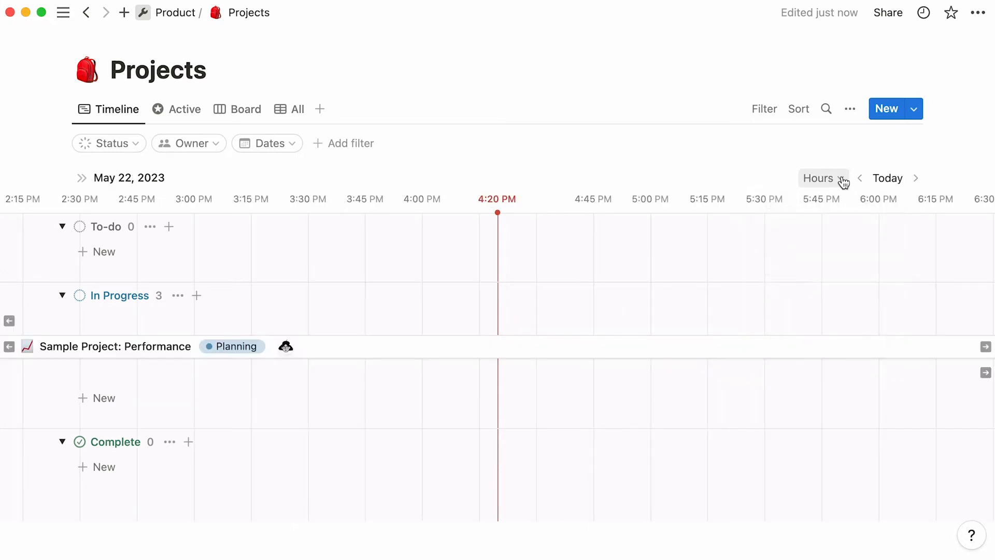
left_click(841, 180)
left_click(841, 295)
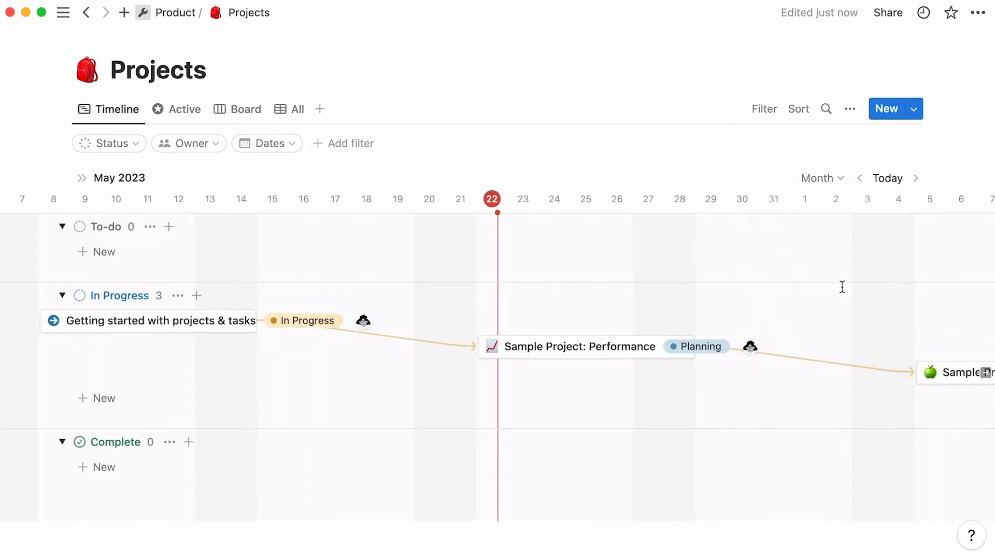
left_click(836, 183)
left_click(828, 338)
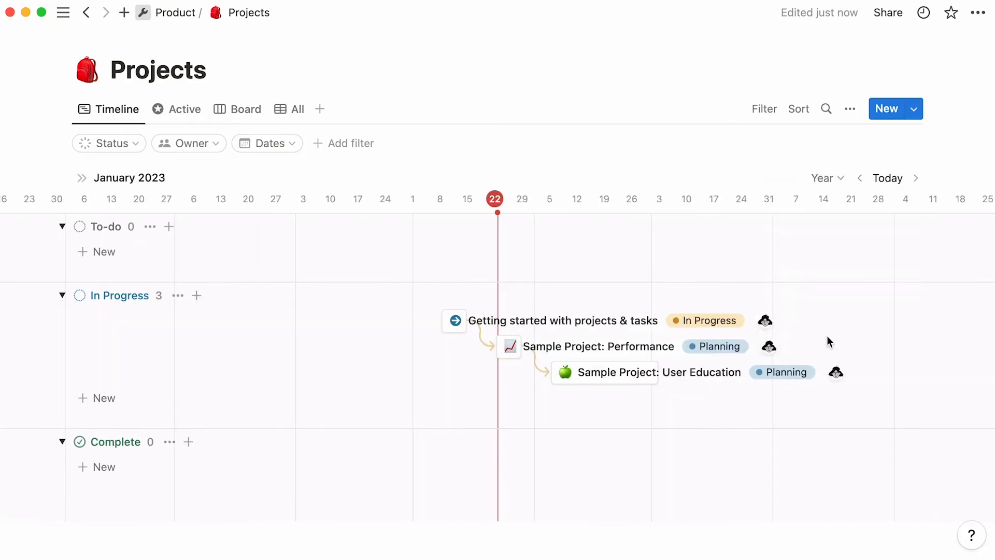
left_click(840, 182)
left_click(845, 318)
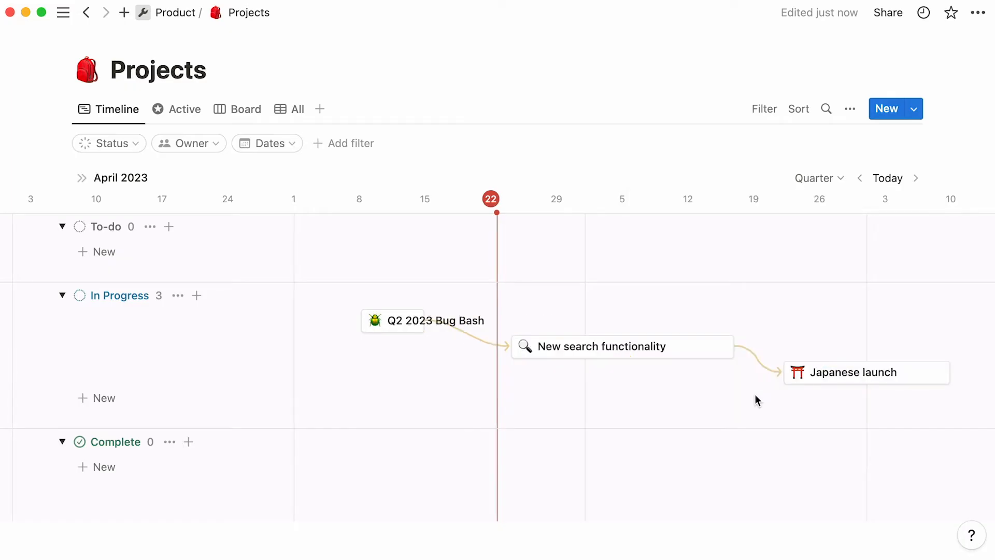
- In the Timeline view's layout options, keep Dates as the timeline property, and turn the table display on and off again
left_click(850, 110)
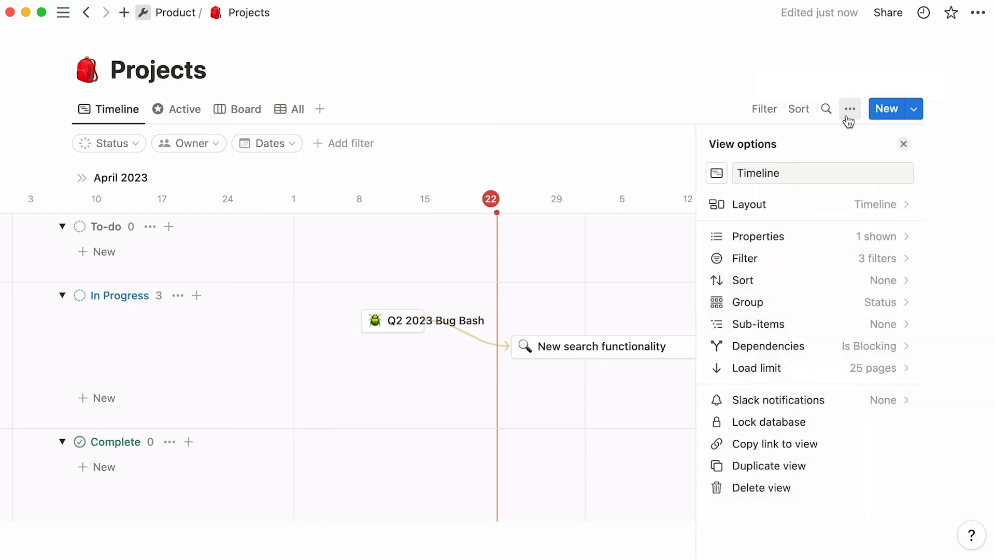
left_click(827, 203)
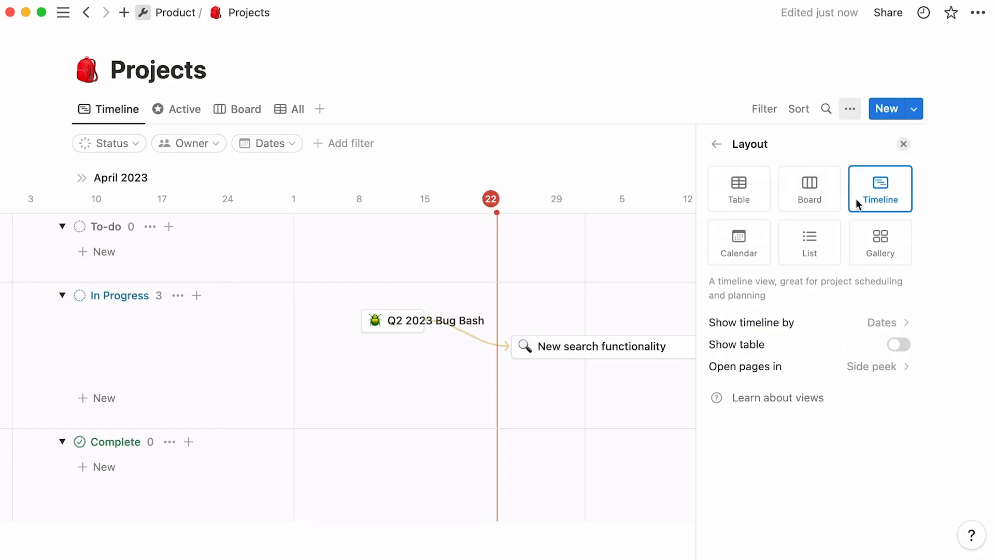
left_click(836, 321)
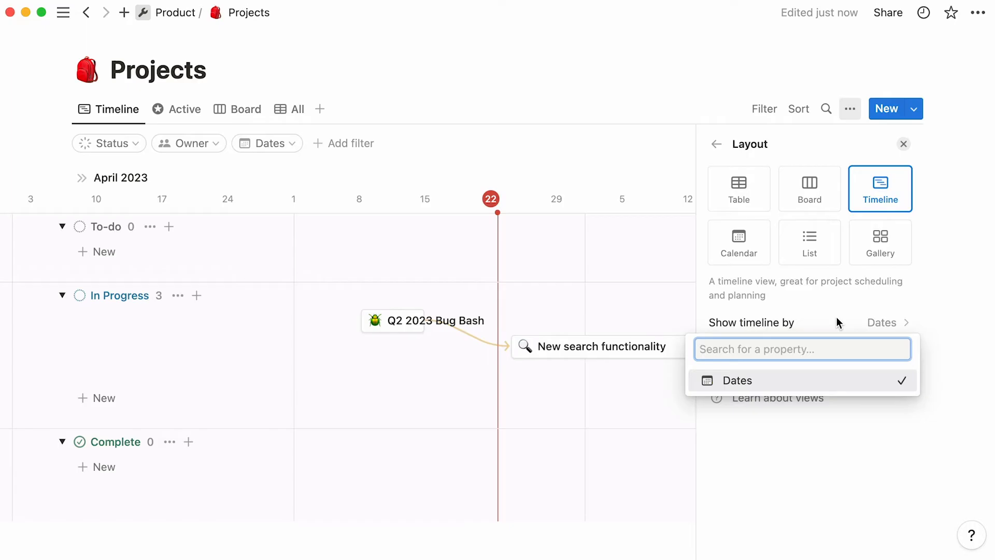
left_click(815, 388)
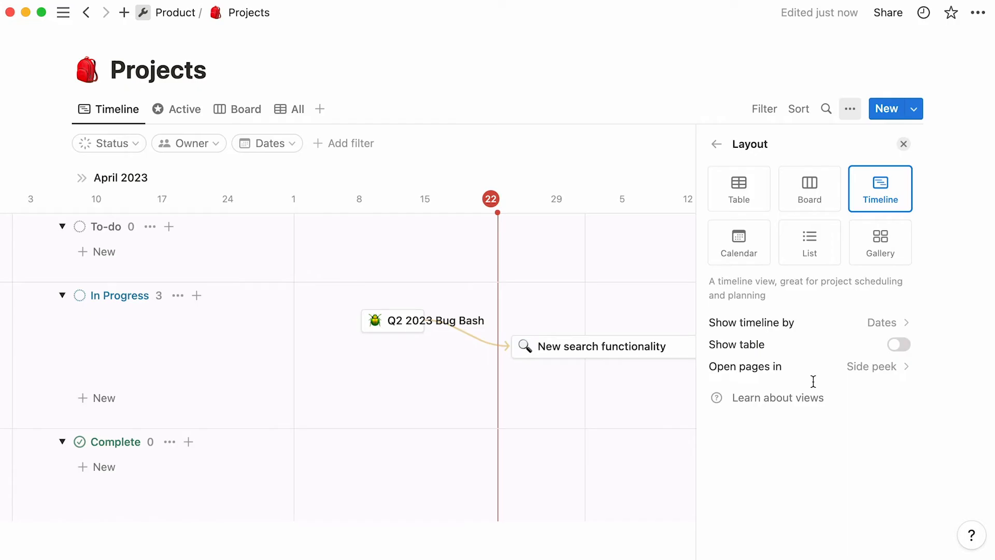
left_click(900, 346)
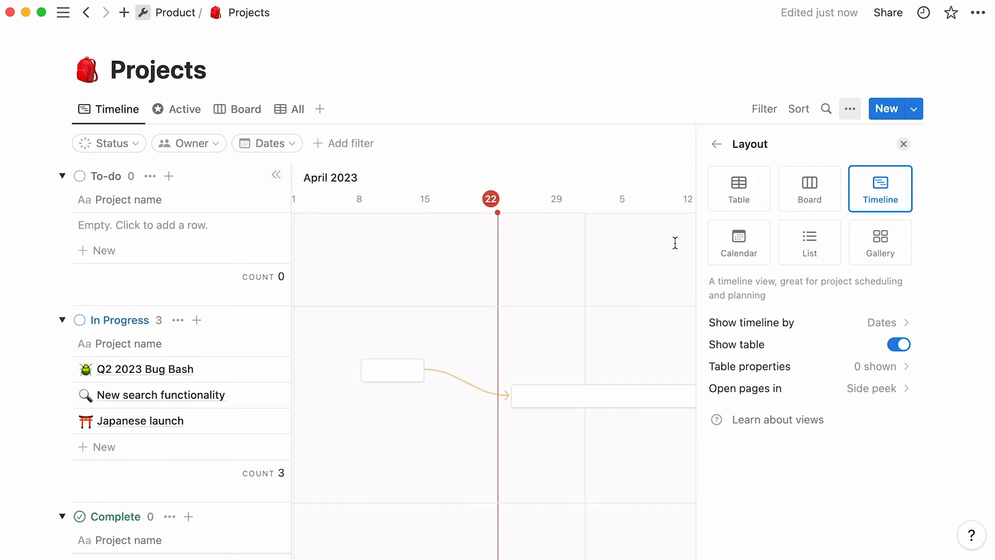
left_click(909, 346)
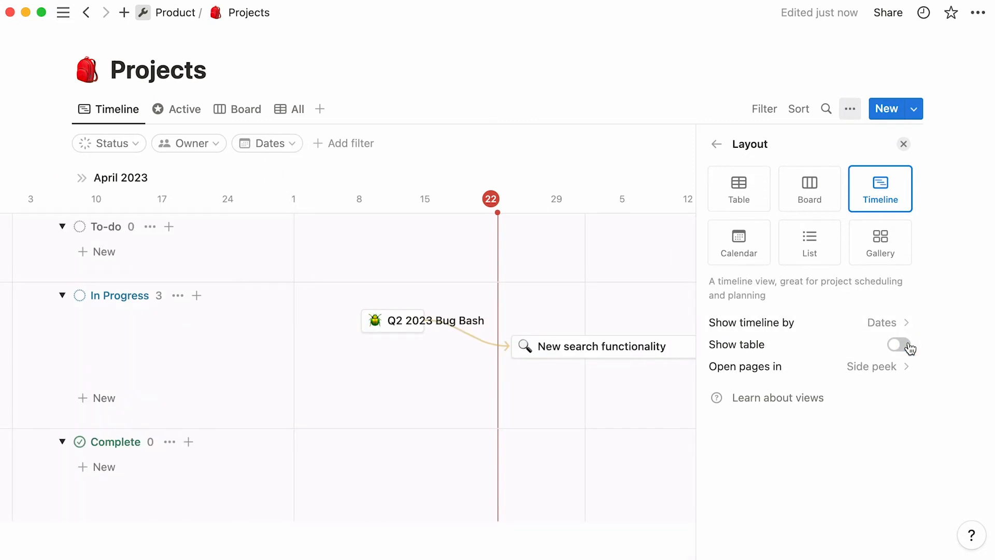
- Try opening New search functionality as a Side peek and, after changing how pages open, as a Center peek
left_click(821, 367)
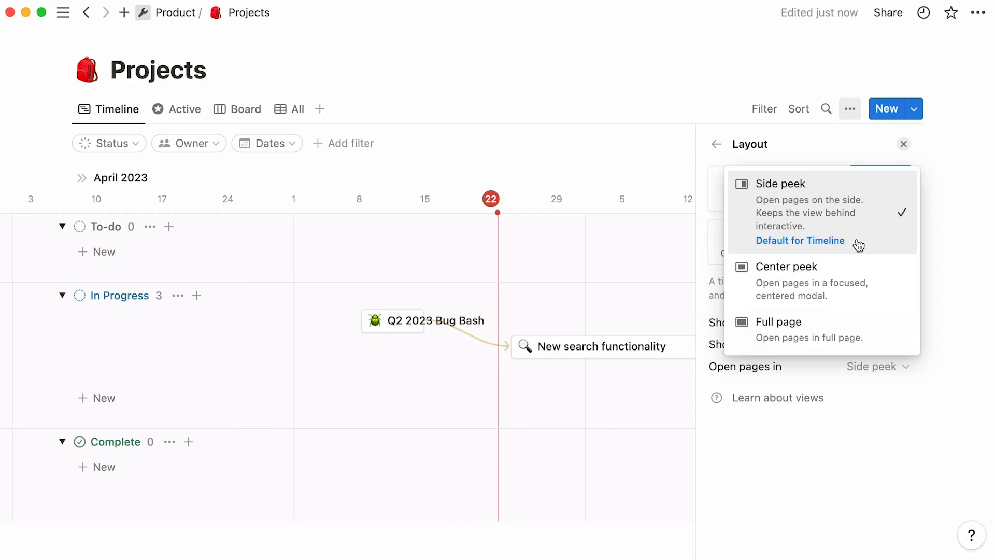
left_click(636, 353)
left_click(636, 353)
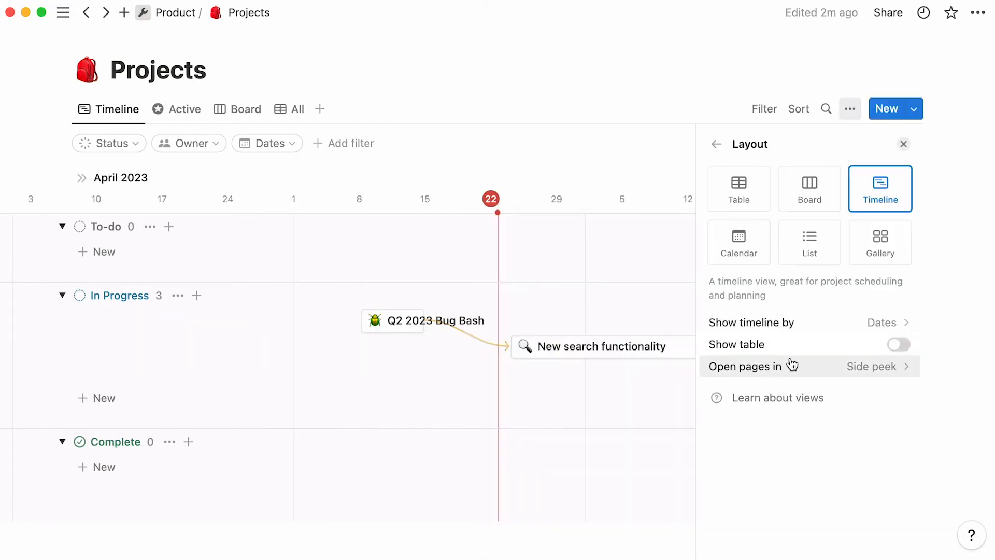
left_click(791, 364)
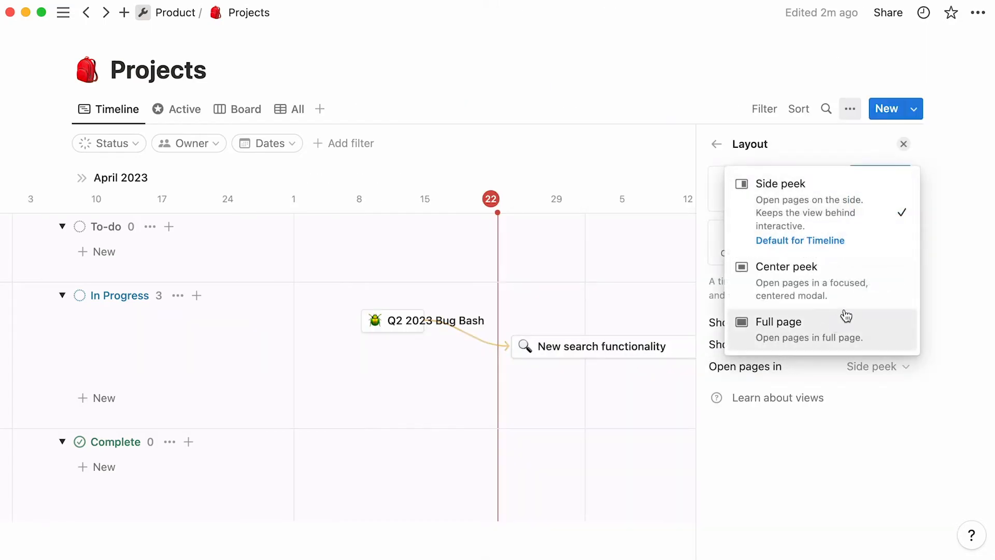
left_click(863, 303)
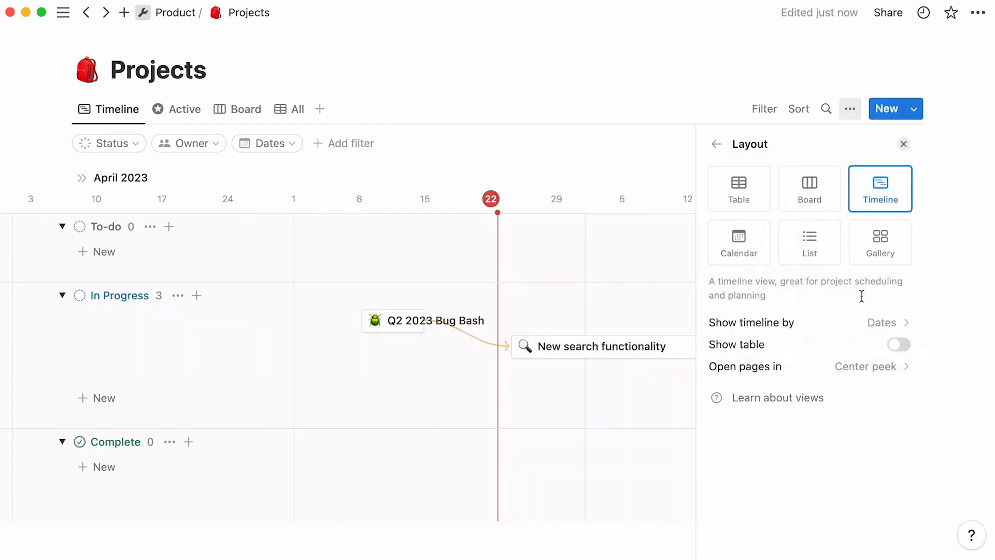
left_click(679, 346)
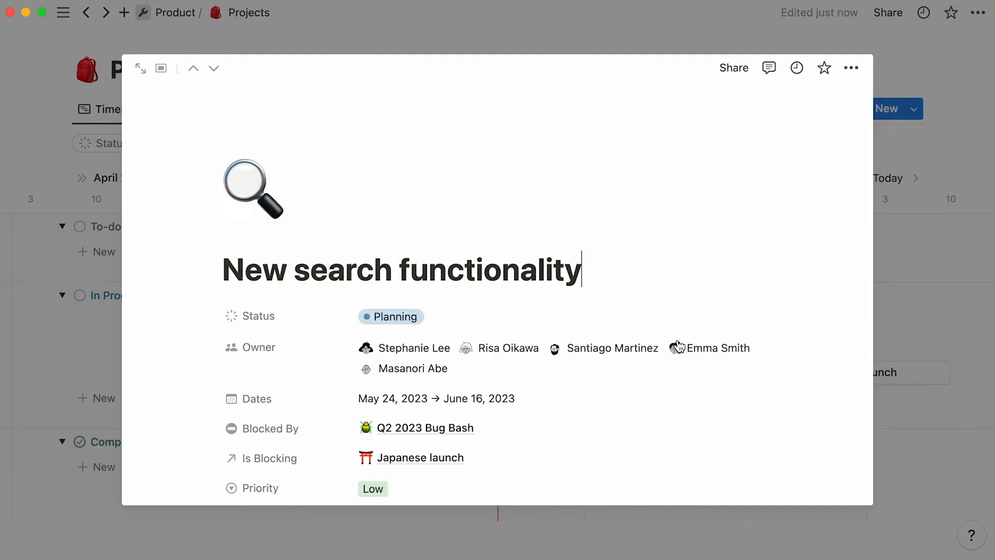
- Set the view's pages to open as Full page, open New search functionality that way, and return to Projects
left_click(871, 367)
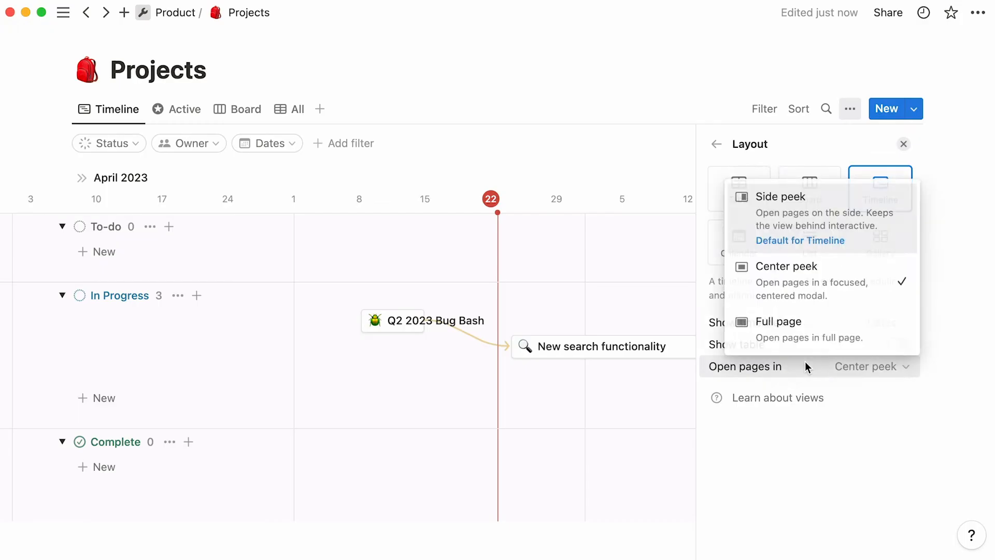
left_click(885, 335)
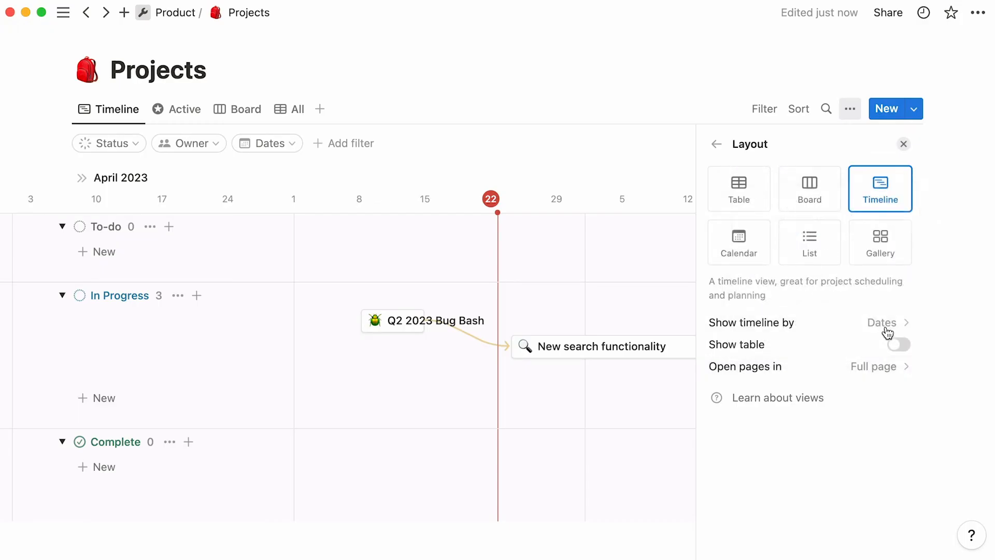
left_click(674, 351)
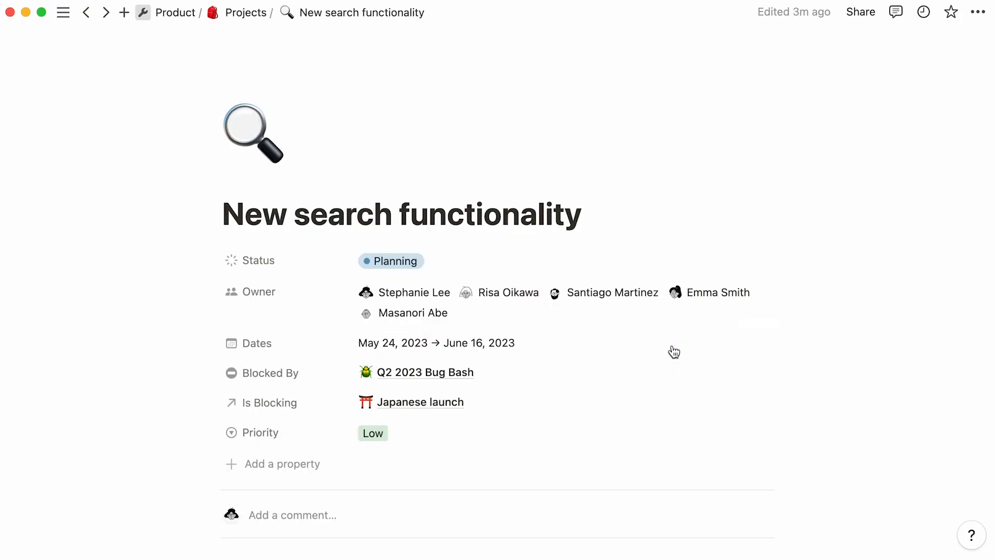
left_click(246, 19)
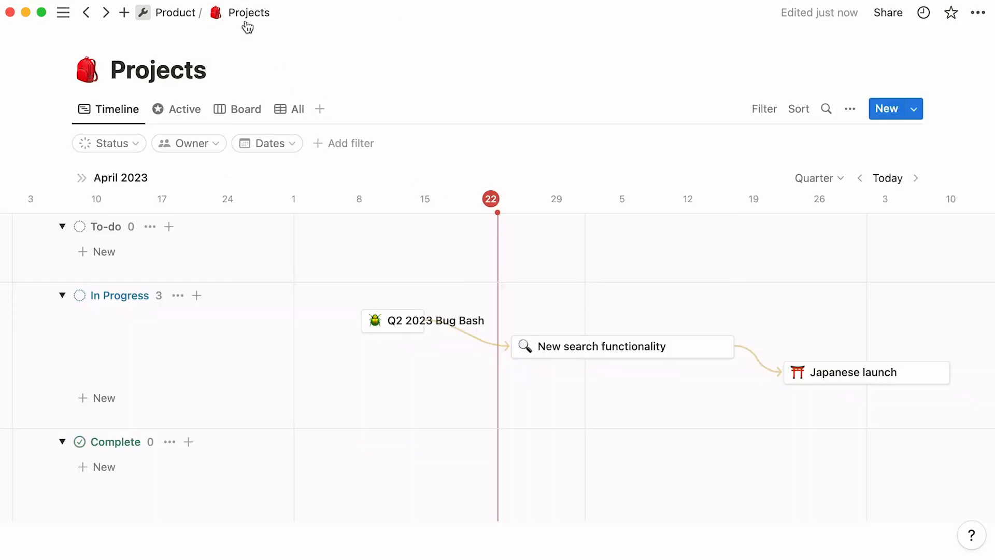
- Show the Owner and Priority properties on the timeline, and try showing Status before hiding it again
left_click(849, 109)
left_click(831, 235)
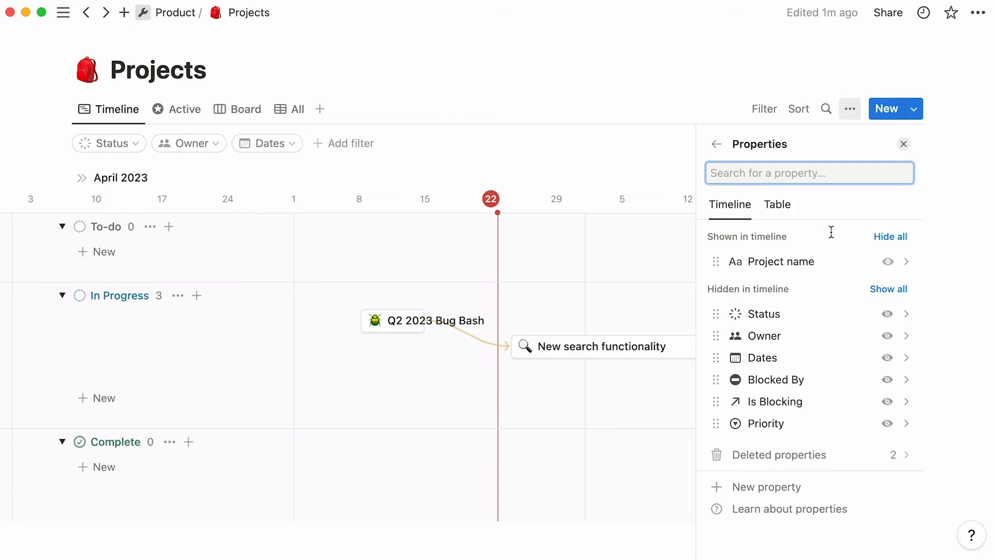
left_click(887, 335)
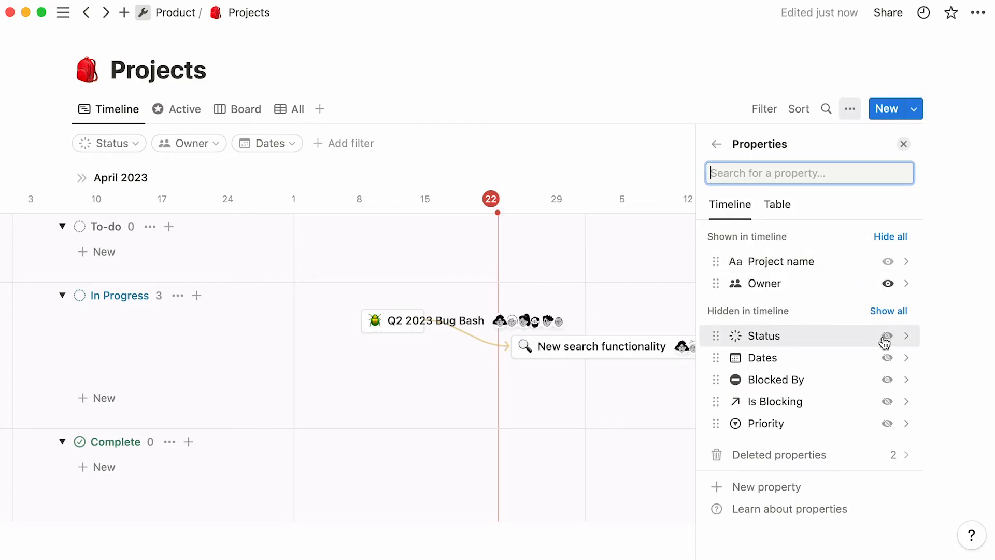
left_click(888, 422)
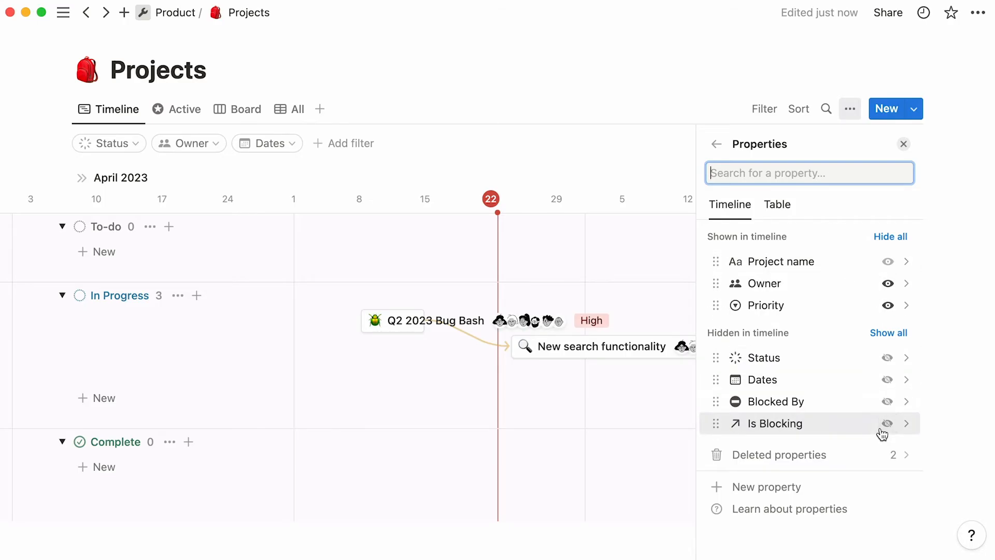
left_click(887, 358)
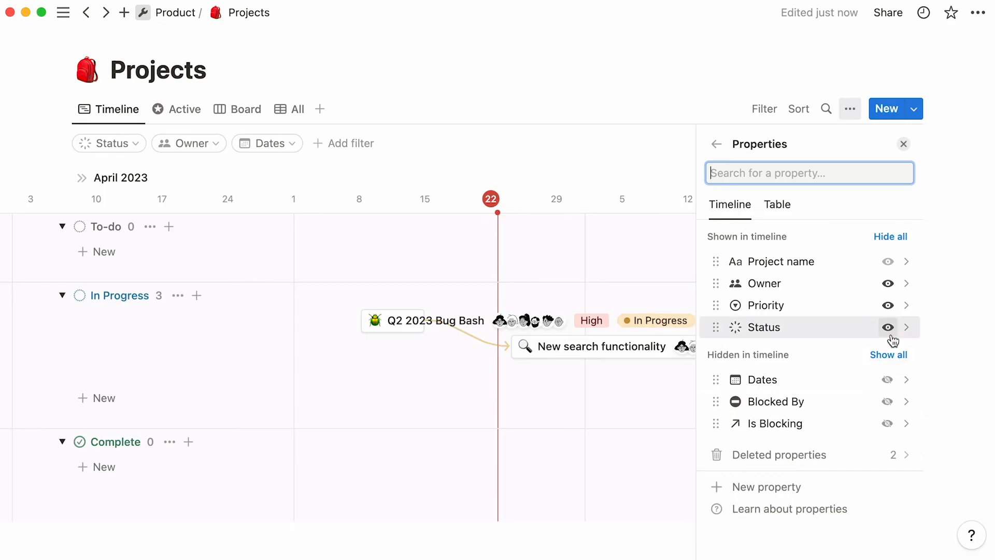
left_click(890, 332)
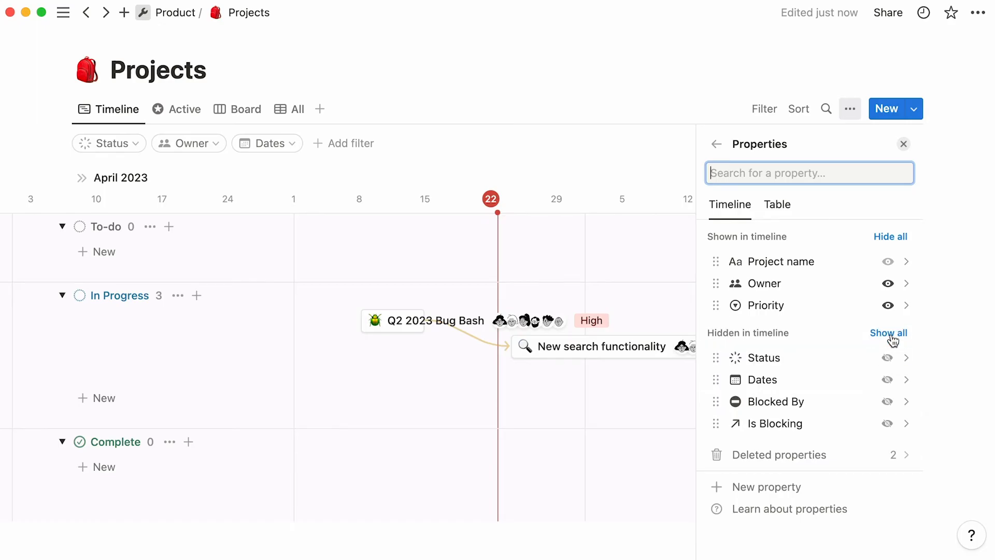
- Show the table beside the timeline, make Priority visible in it, and hide the table again
left_click(777, 205)
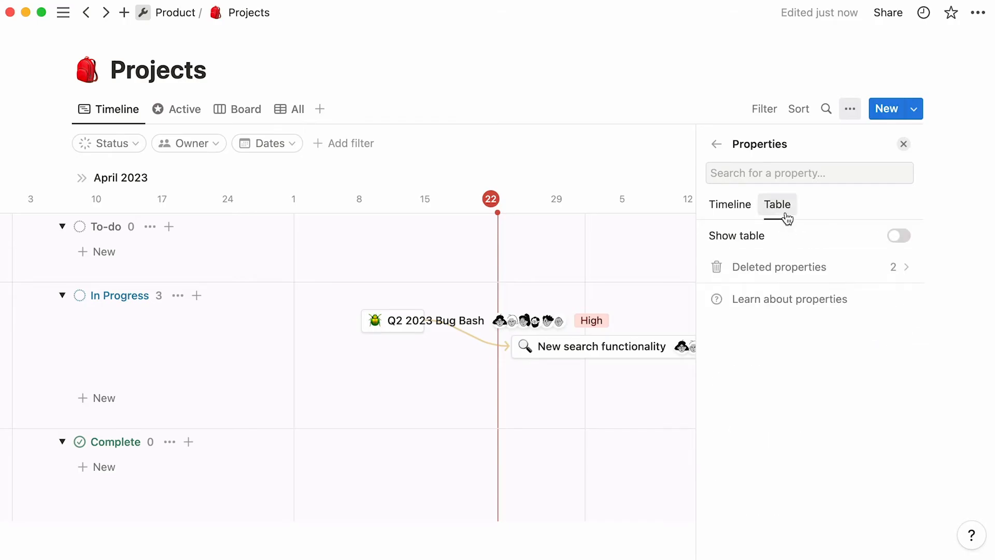
left_click(899, 237)
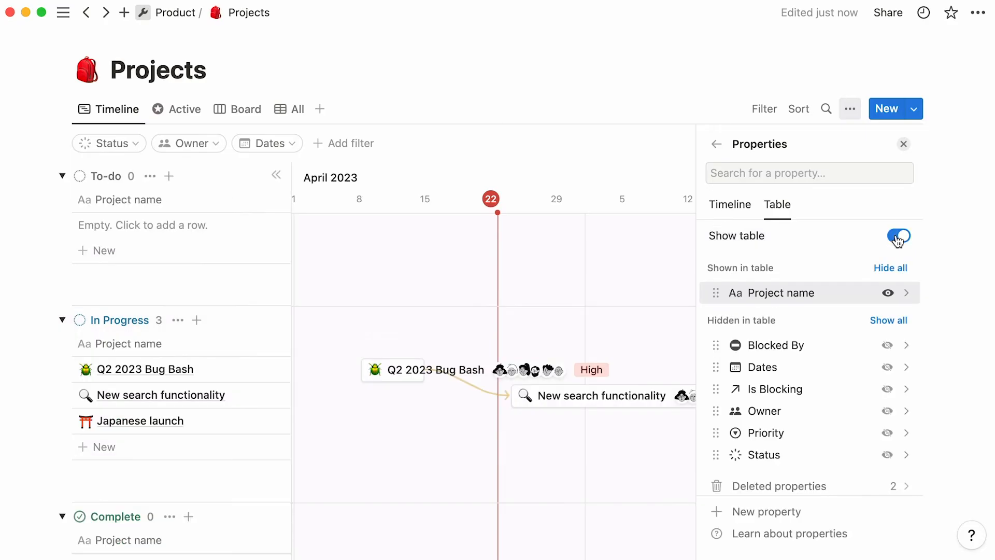
left_click(888, 436)
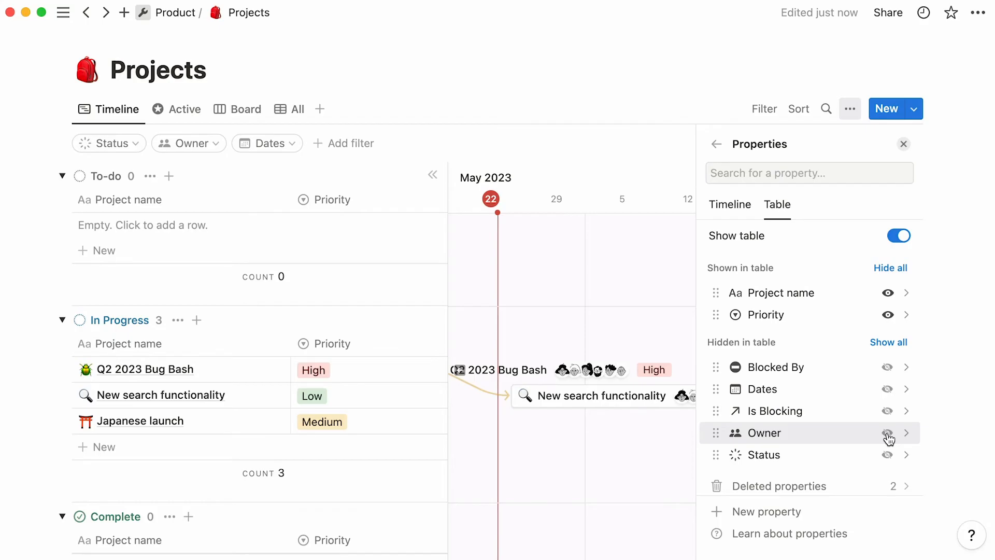
left_click(898, 236)
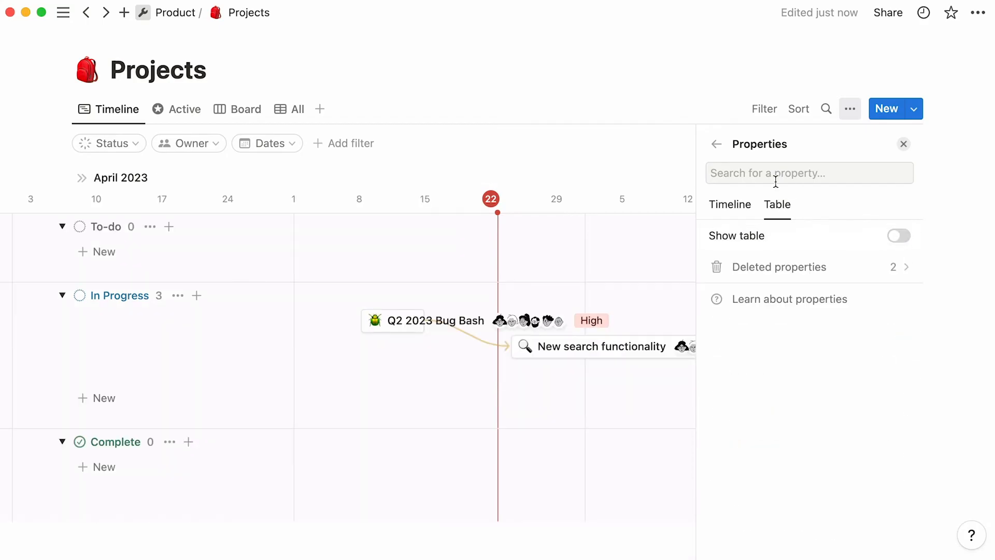
- In the timeline's grouping settings, try grouping Status by Option and set it back to Group
left_click(718, 147)
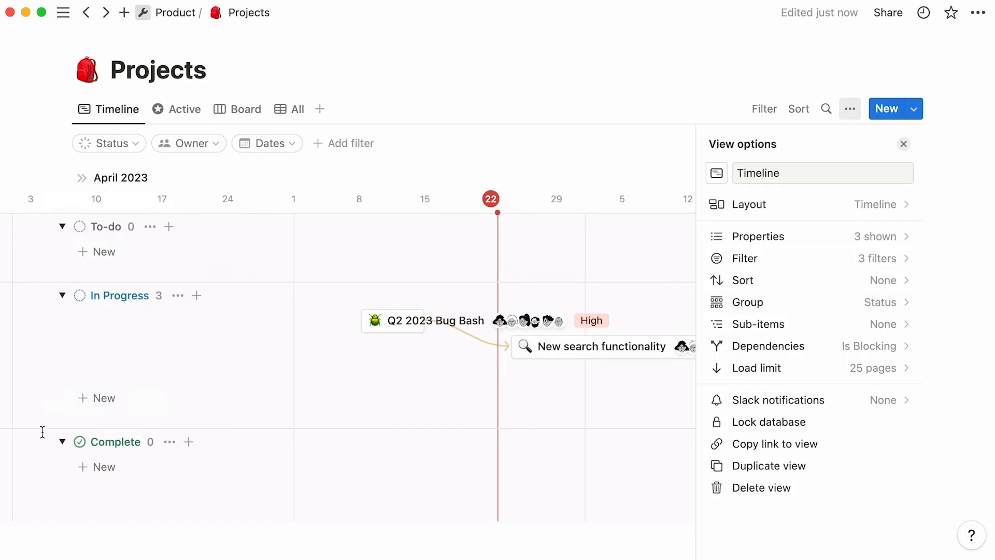
left_click(792, 300)
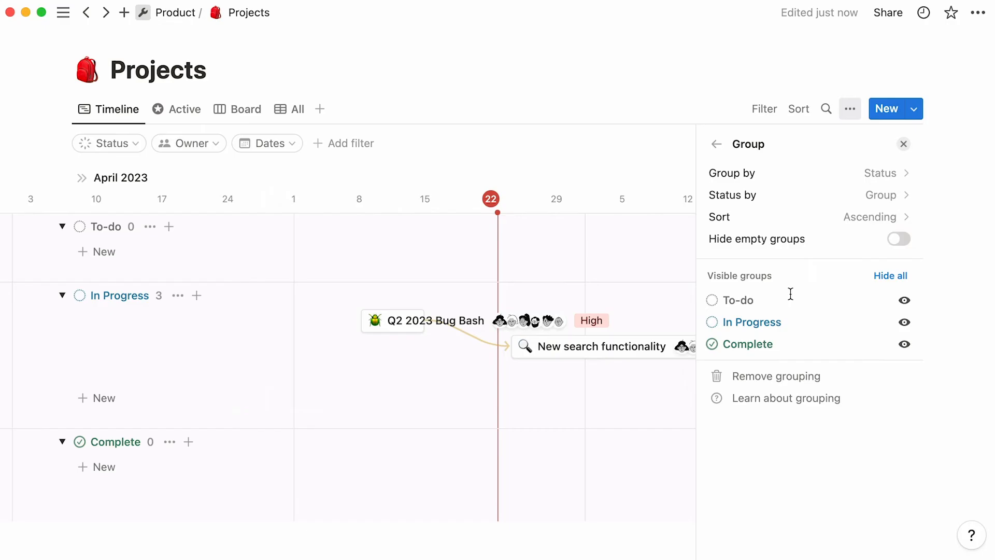
left_click(796, 195)
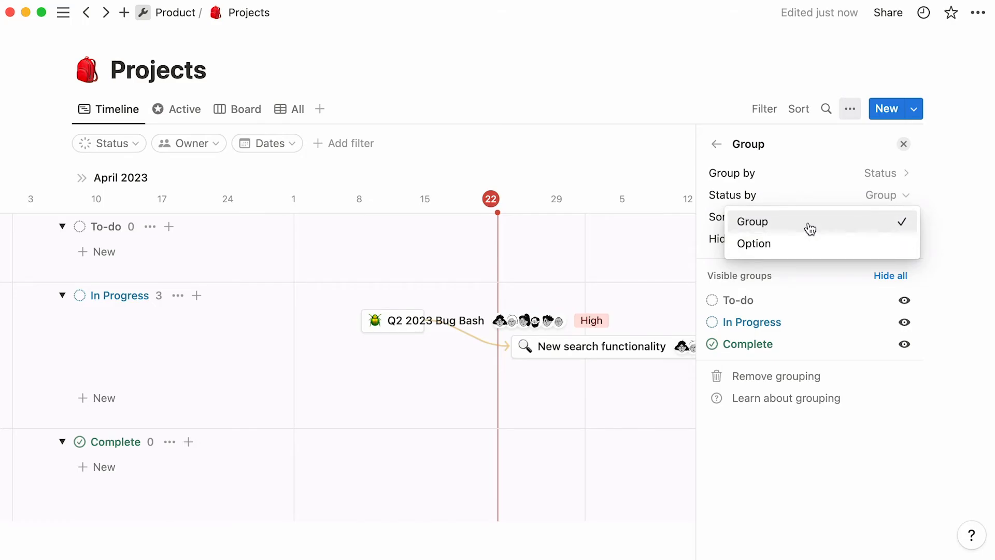
left_click(815, 244)
left_click(812, 197)
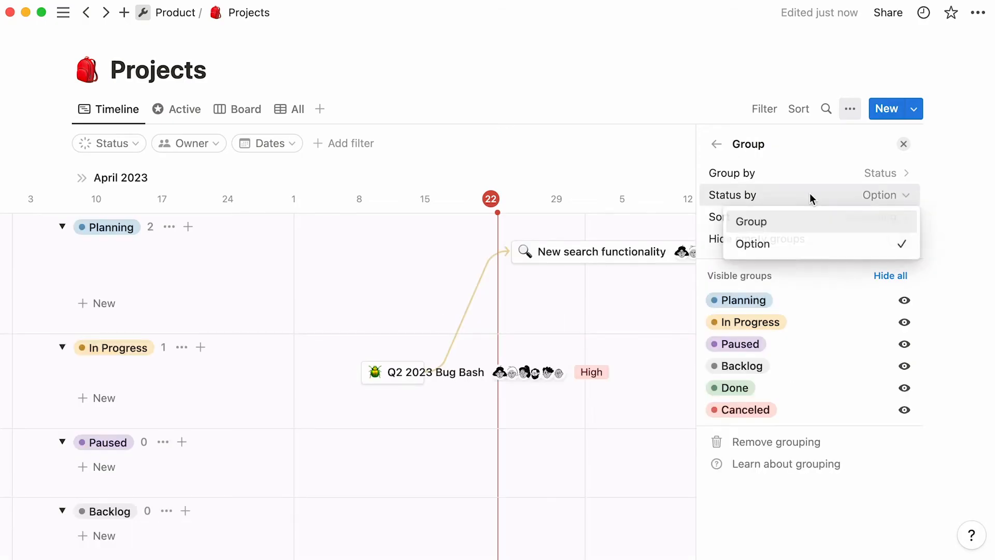
left_click(821, 221)
- Move Q2 2023 Bug Bash into the Complete group and Japanese launch into the To-do group on the timeline
left_click(820, 217)
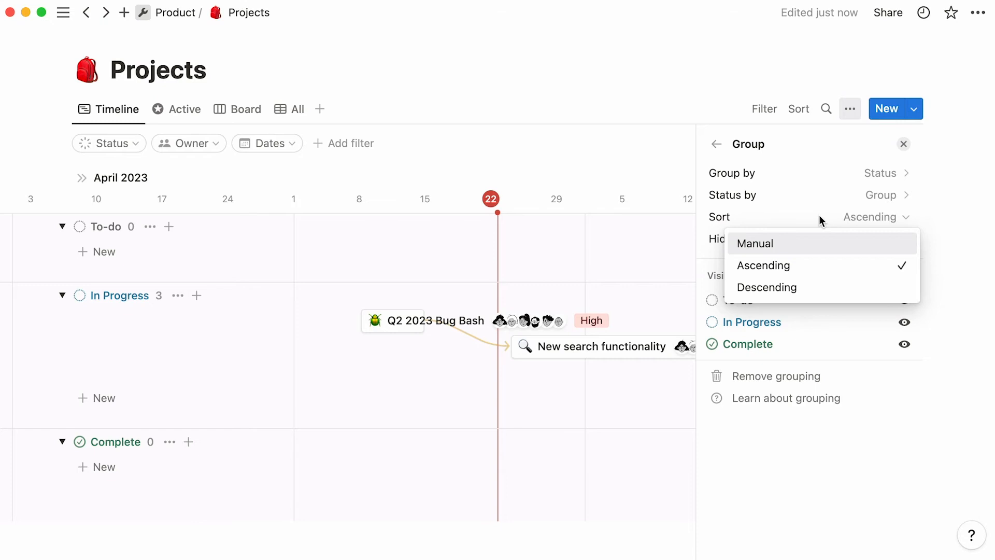
left_click(574, 276)
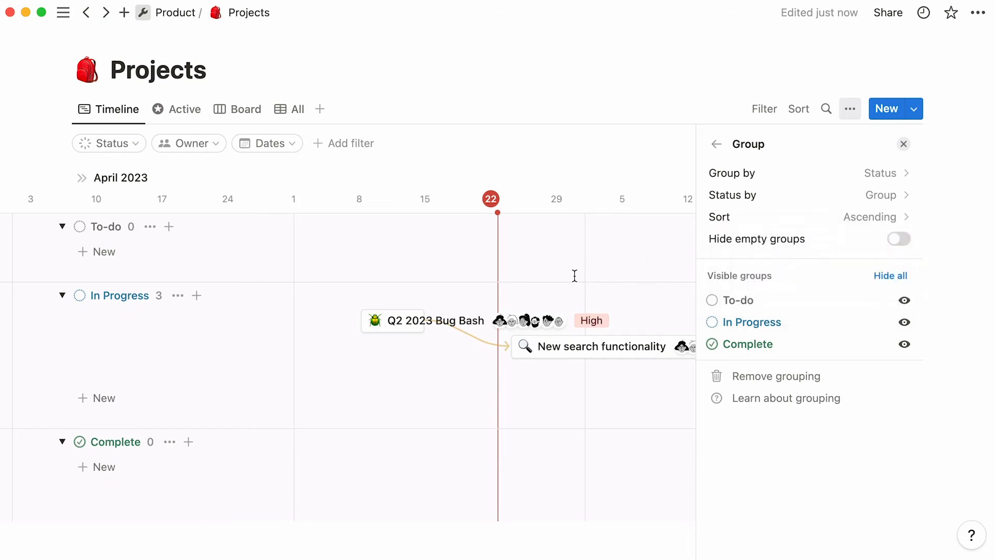
left_click(573, 275)
left_click_drag(408, 329, 407, 457)
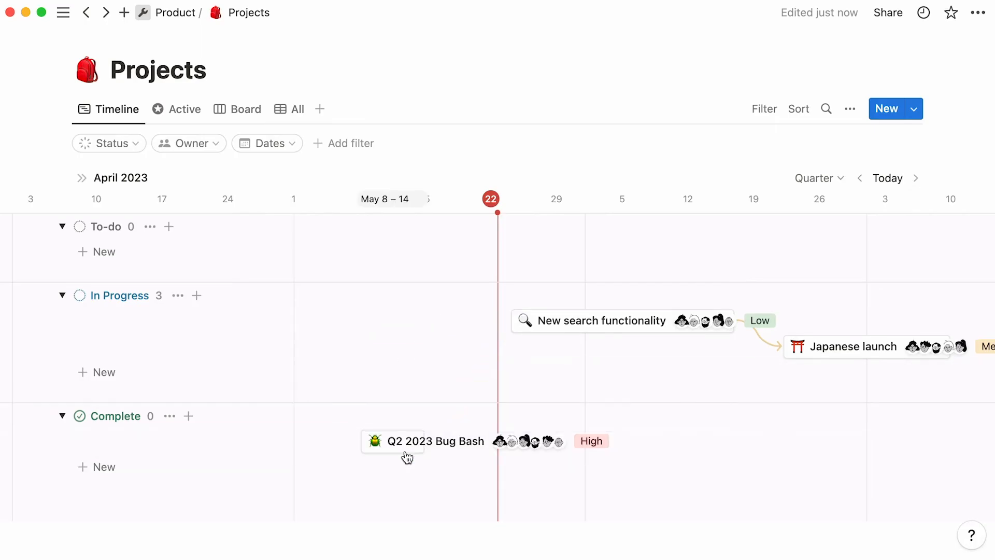
left_click_drag(822, 359, 817, 263)
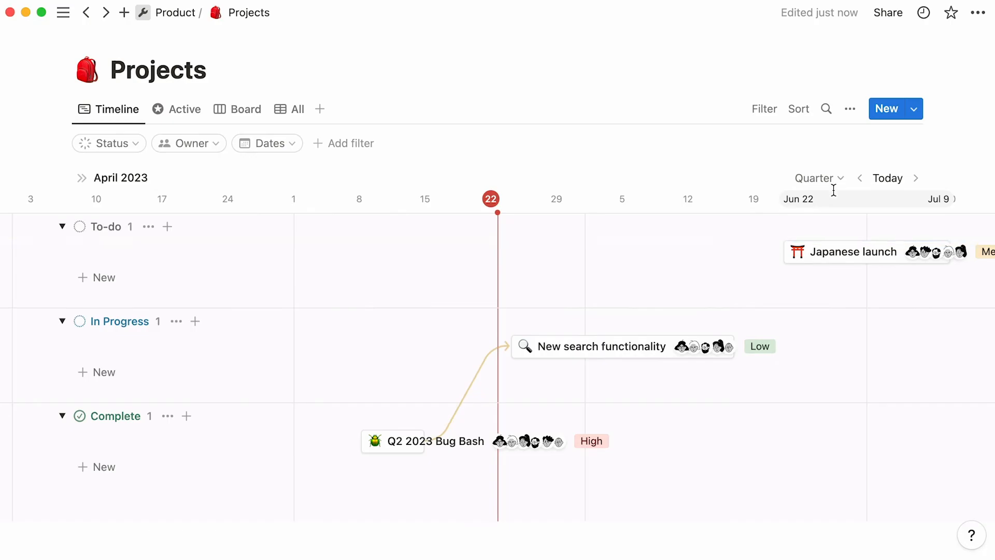
- In the timeline's grouping settings, review the ascending sort of the status groups and try the Descending order
left_click(850, 109)
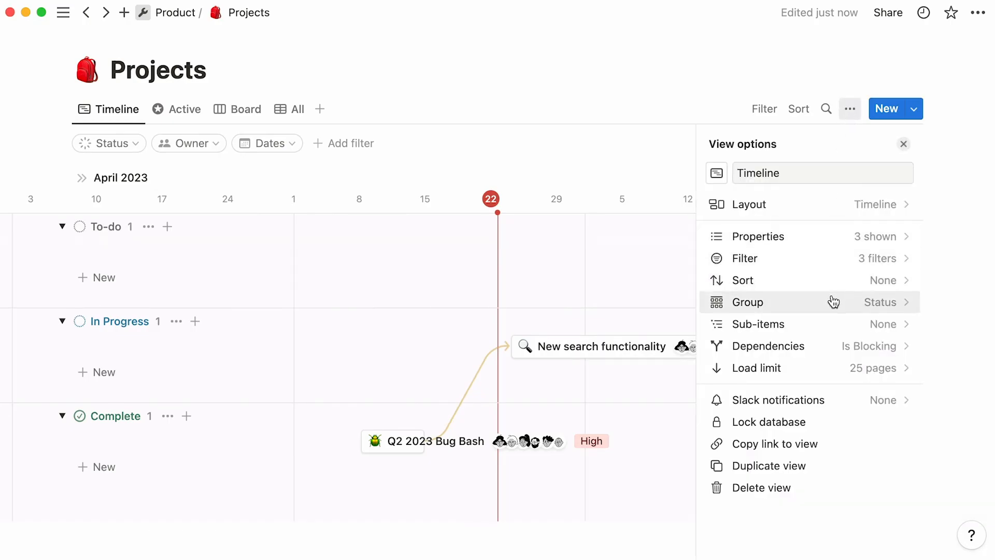
left_click(833, 302)
left_click(813, 214)
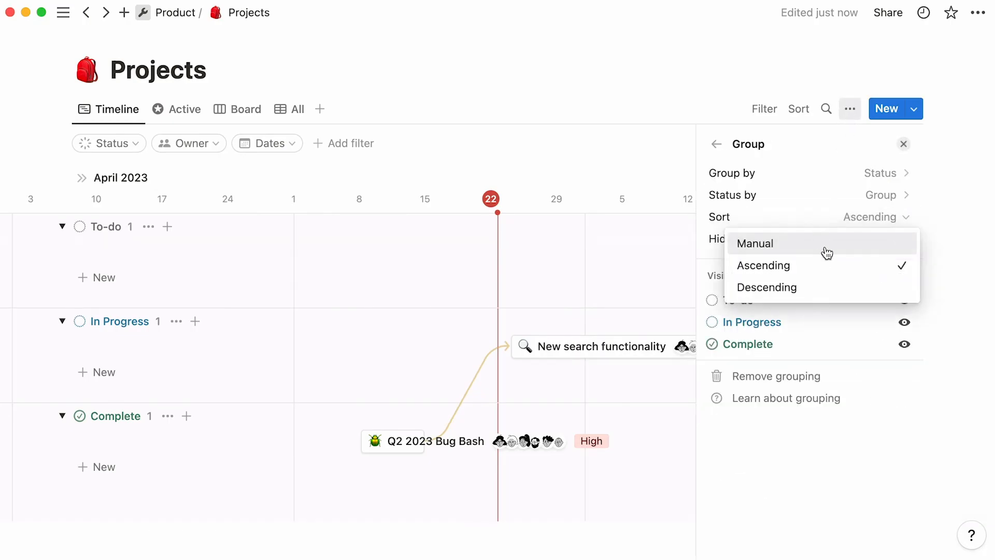
left_click(831, 264)
left_click(51, 208)
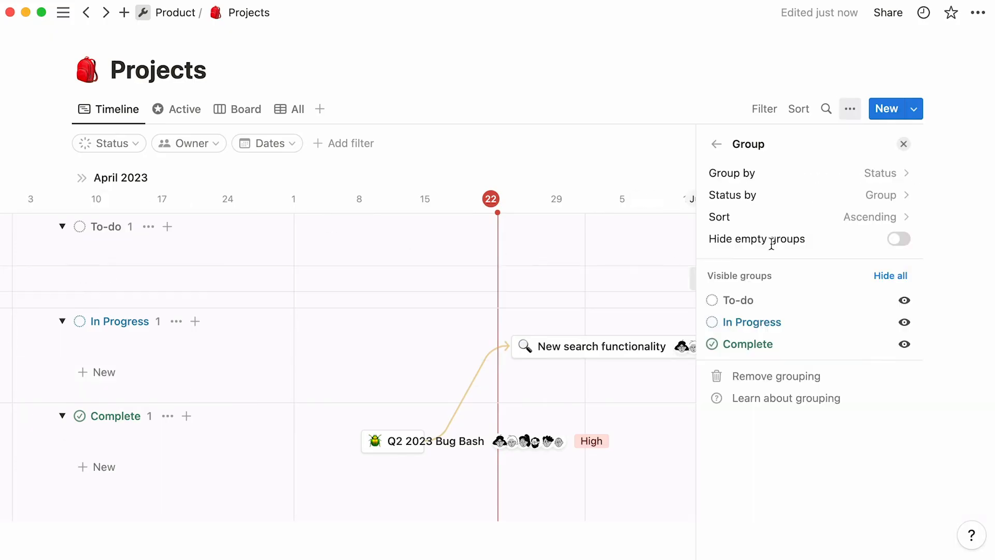
left_click(829, 224)
left_click(837, 285)
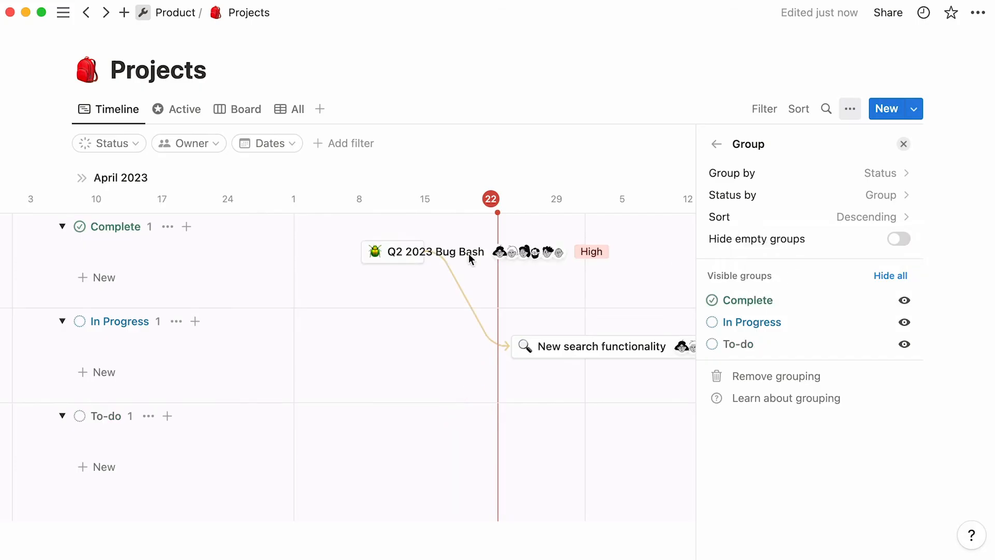
left_click(29, 225)
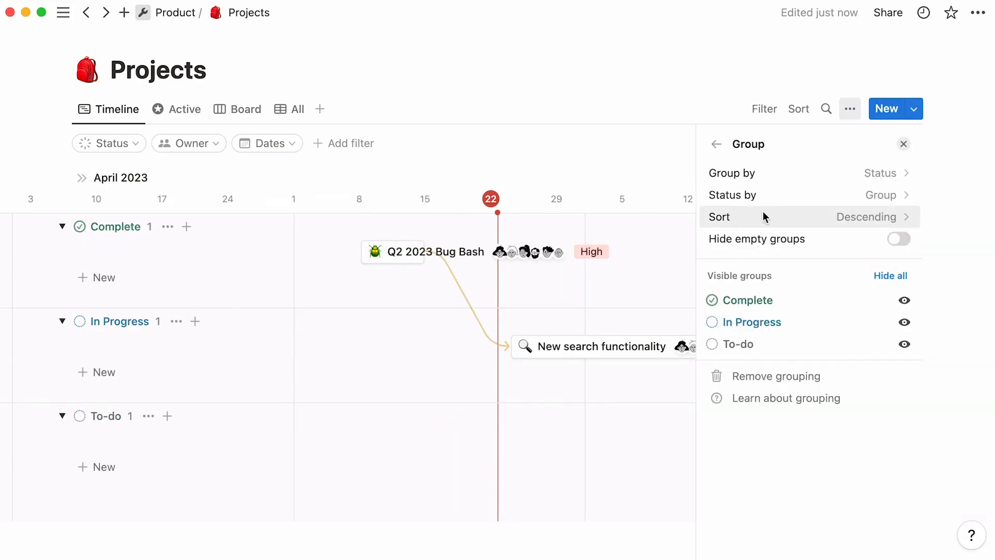
- Set the group sort to Manual and reorder the status groups as In Progress, To-do, Complete
left_click(763, 214)
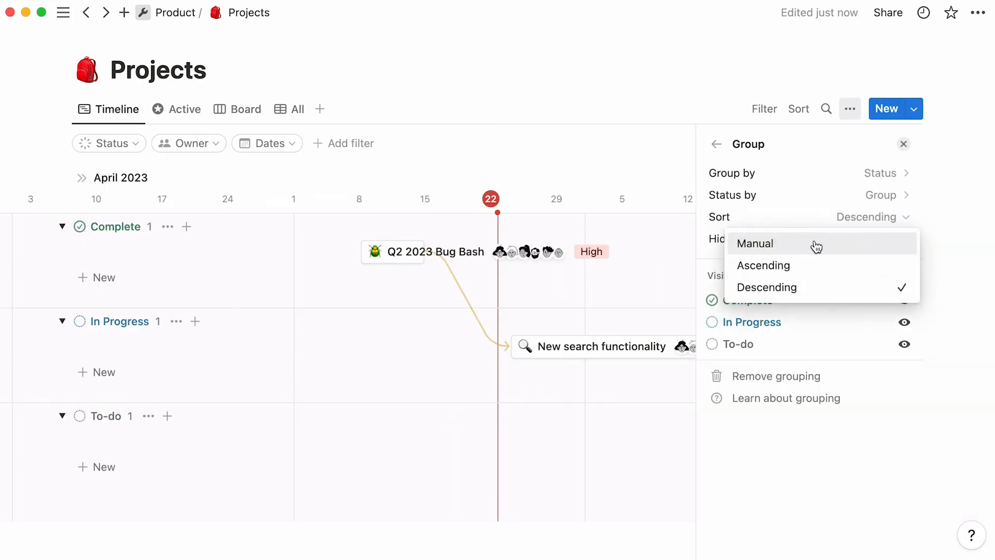
left_click(816, 247)
left_click_drag(713, 322, 715, 296)
left_click_drag(714, 343, 715, 320)
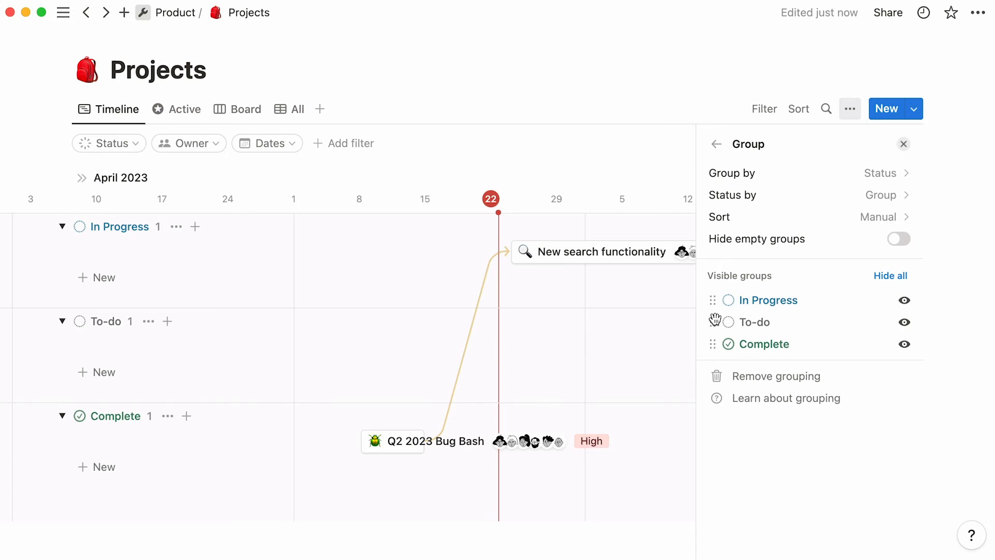
- Try hiding empty groups, turn that option back off, and set the group sort to Ascending
left_click(900, 243)
left_click(900, 240)
left_click(827, 219)
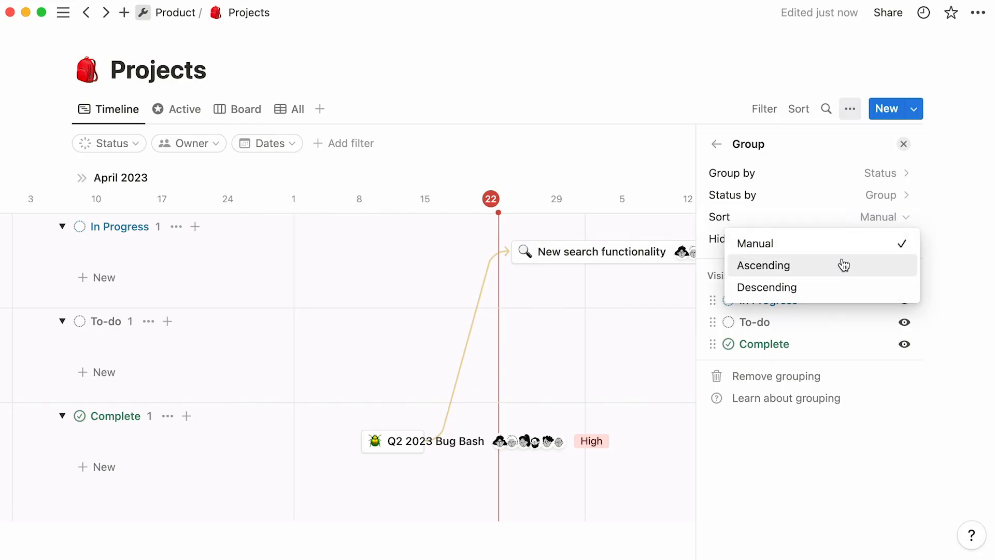
left_click(840, 265)
left_click(721, 146)
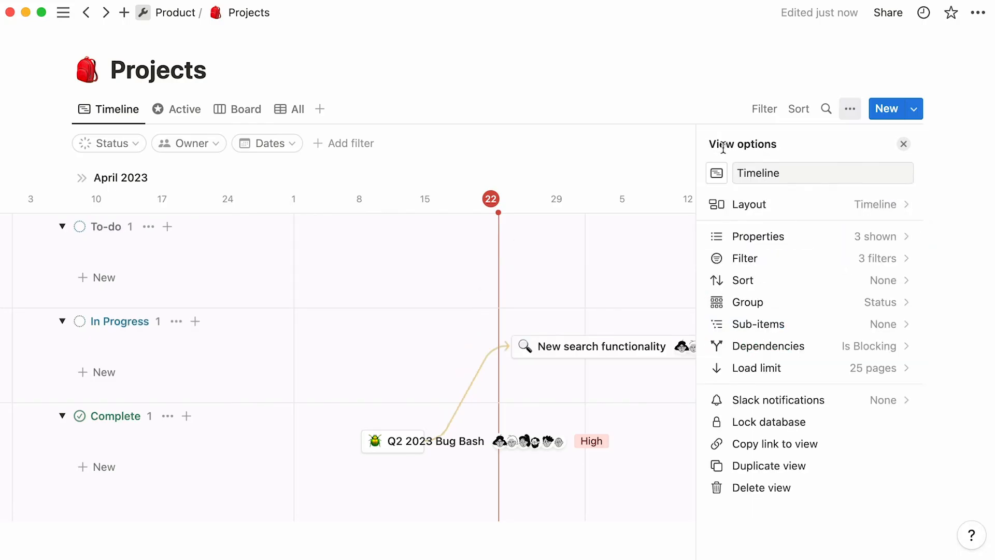
- Set up a new relation for the timeline's sub-items and name its parent property Project
left_click(822, 326)
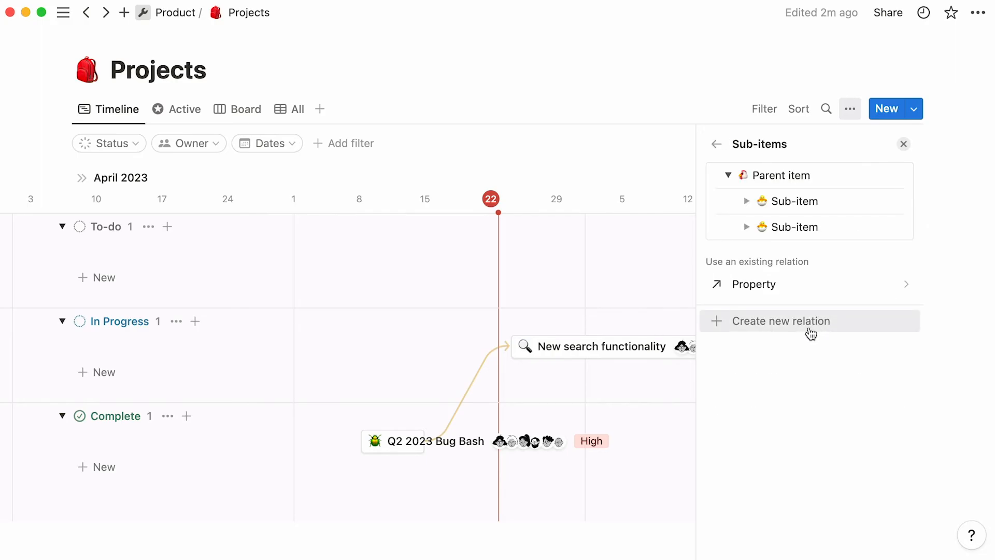
left_click(812, 333)
left_click(816, 321)
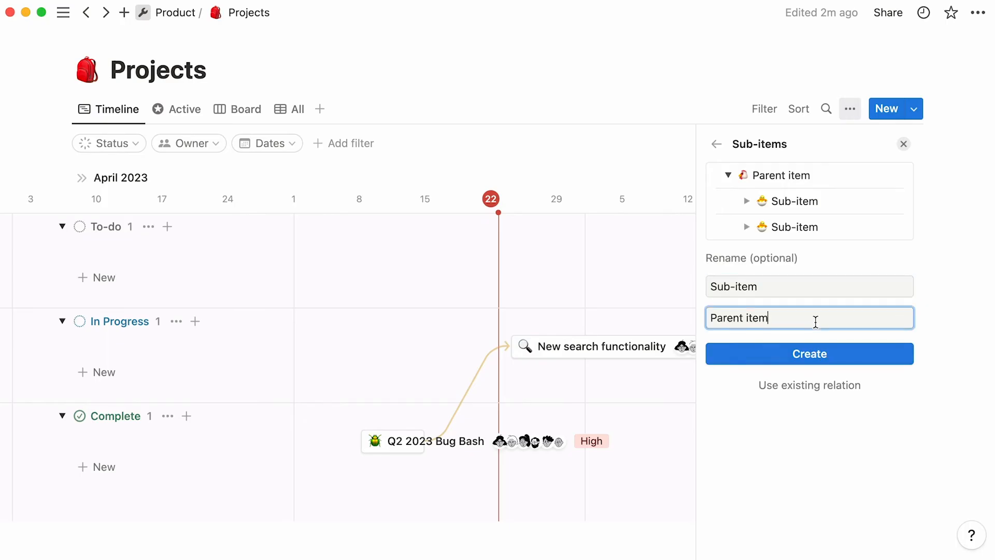
left_click(813, 284)
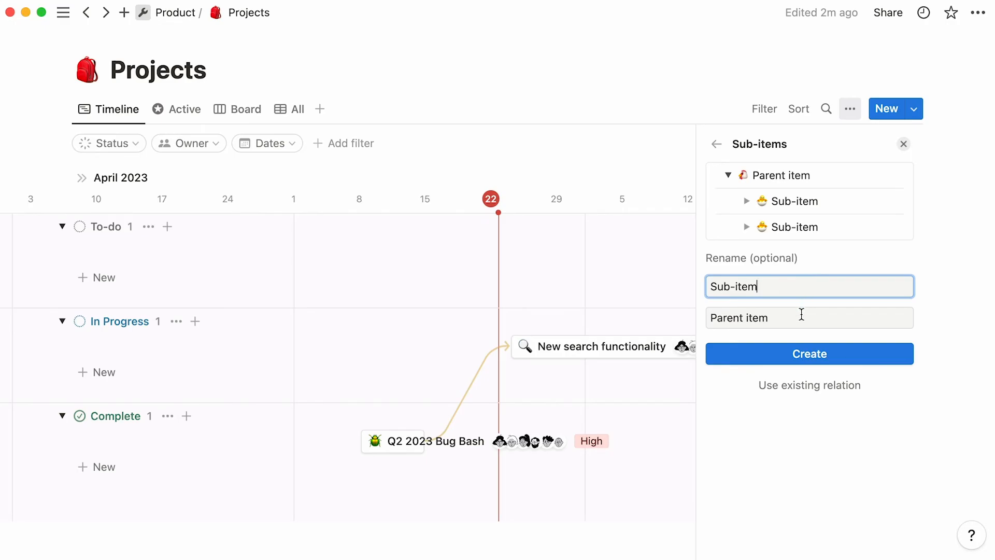
key("Tab")
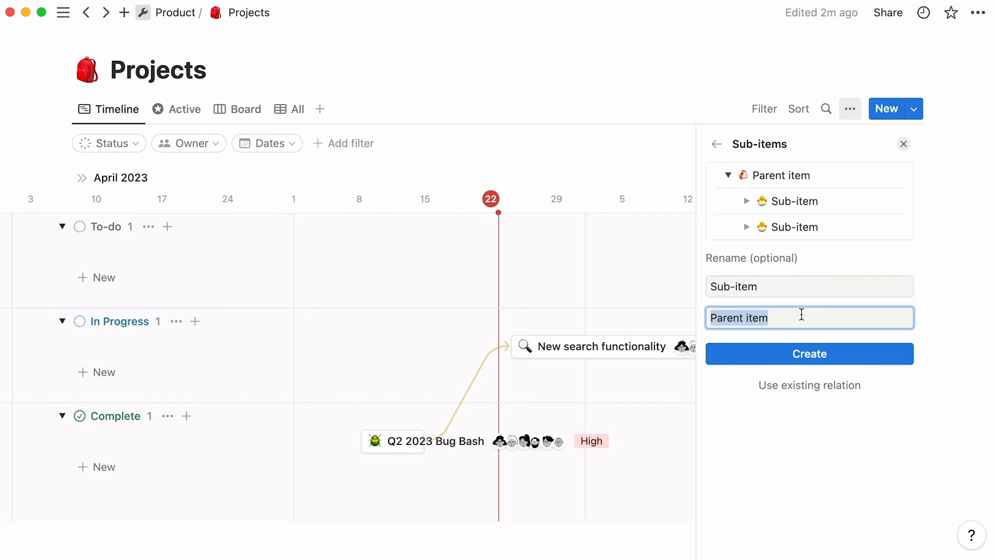
type("Project")
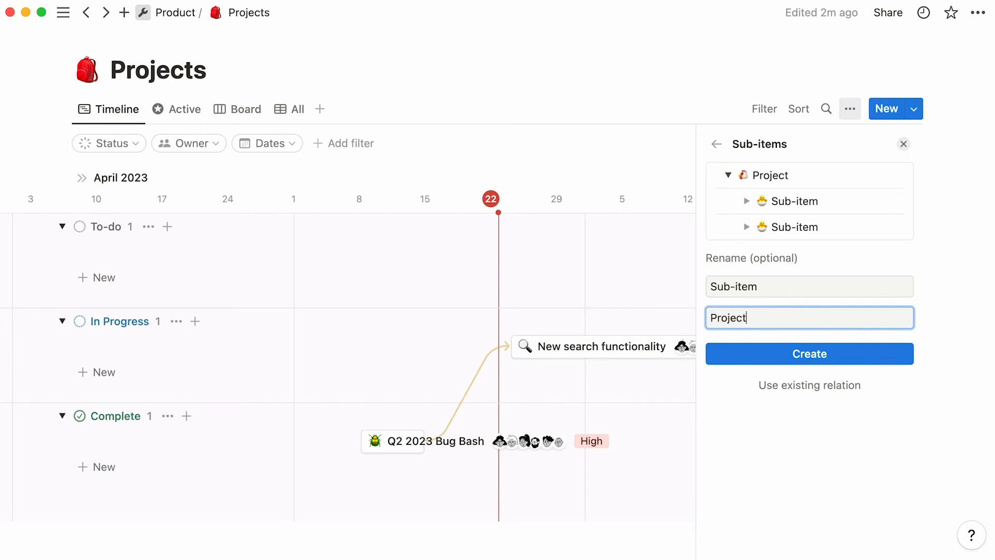
- Rename the sub-item property as Sub-projects and create the relation
left_click(801, 293)
key("BackSpace")
key("BackSpace")
key("BackSpace")
key("BackSpace")
type("projects")
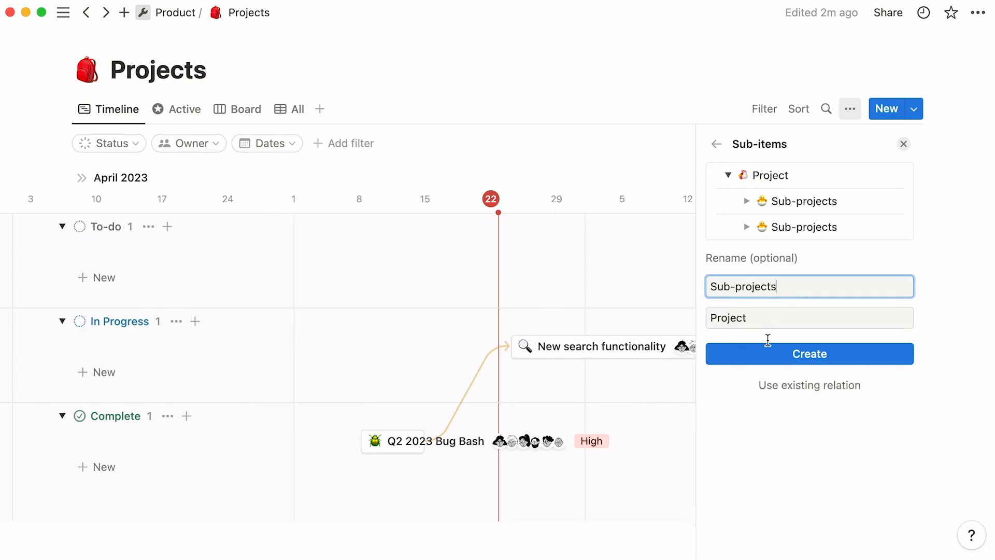
left_click(758, 358)
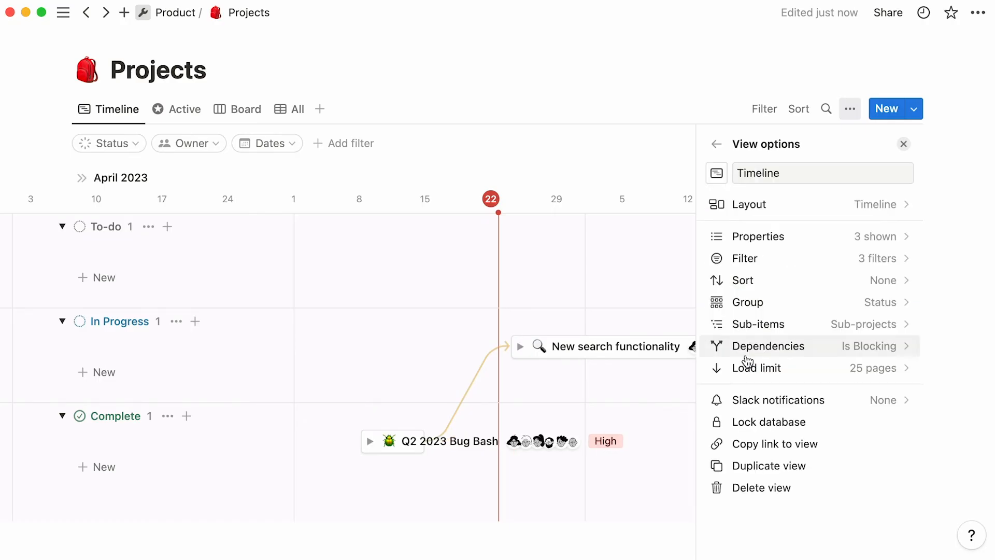
- Show the table beside the timeline and add a sub-item named Product localization under Japanese launch
left_click(83, 178)
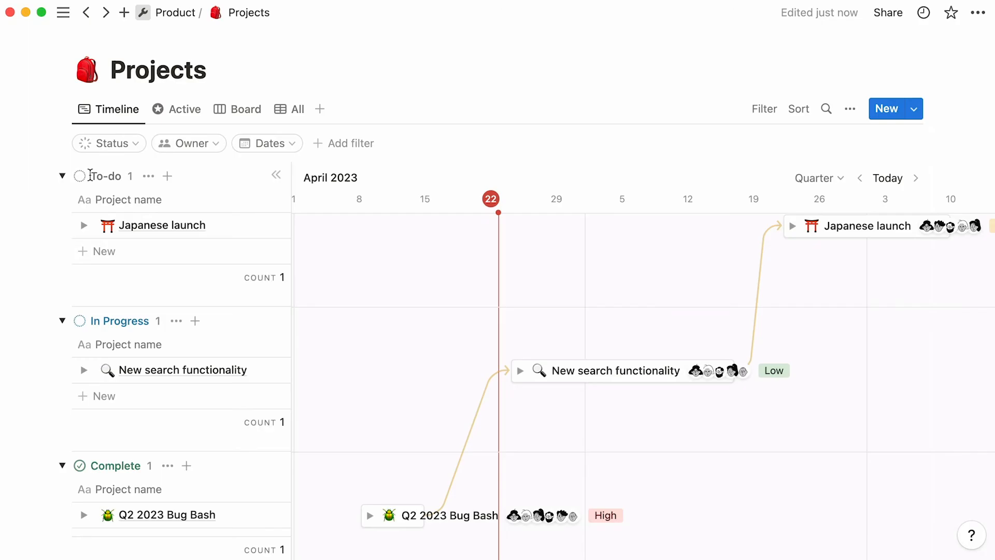
left_click(84, 226)
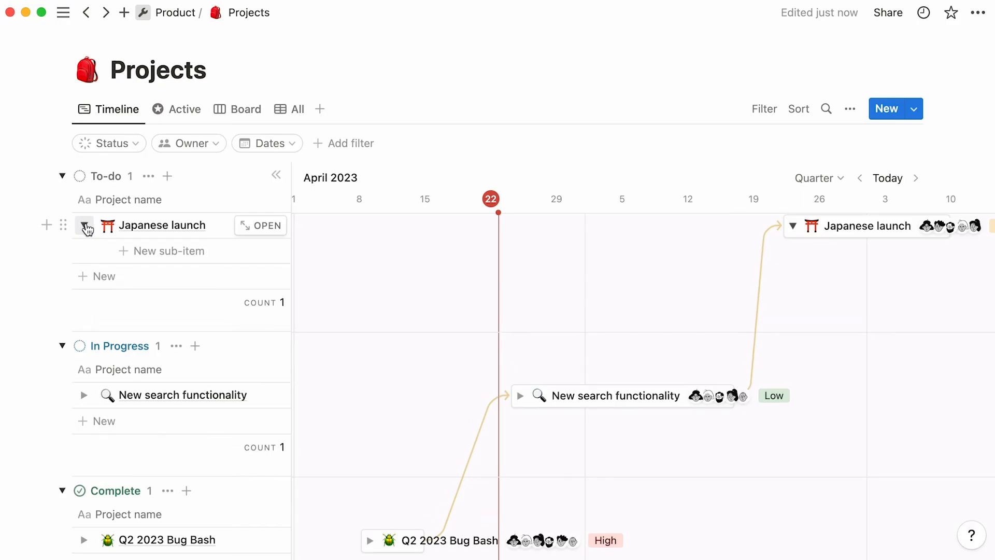
left_click(130, 251)
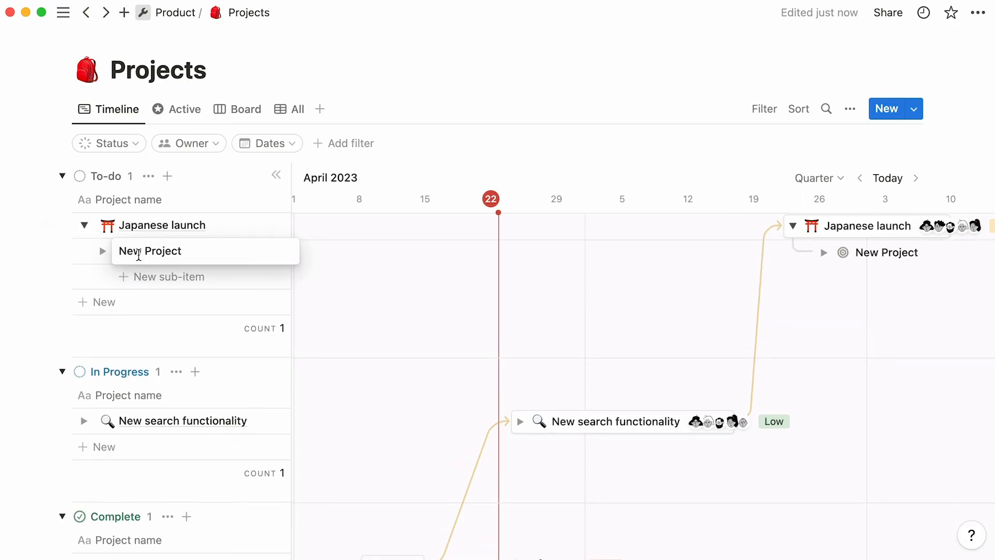
triple_click(139, 256)
type("Product localization")
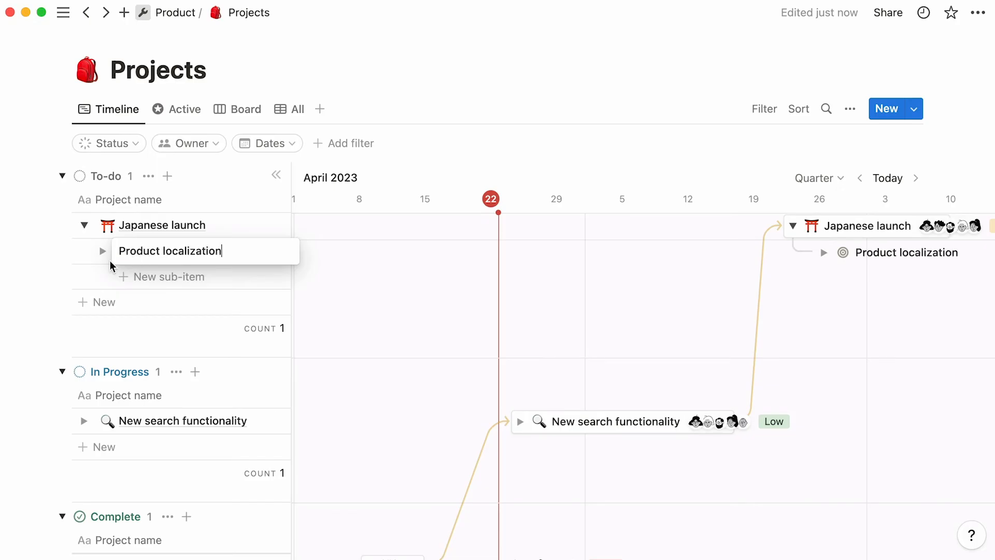
key("Escape")
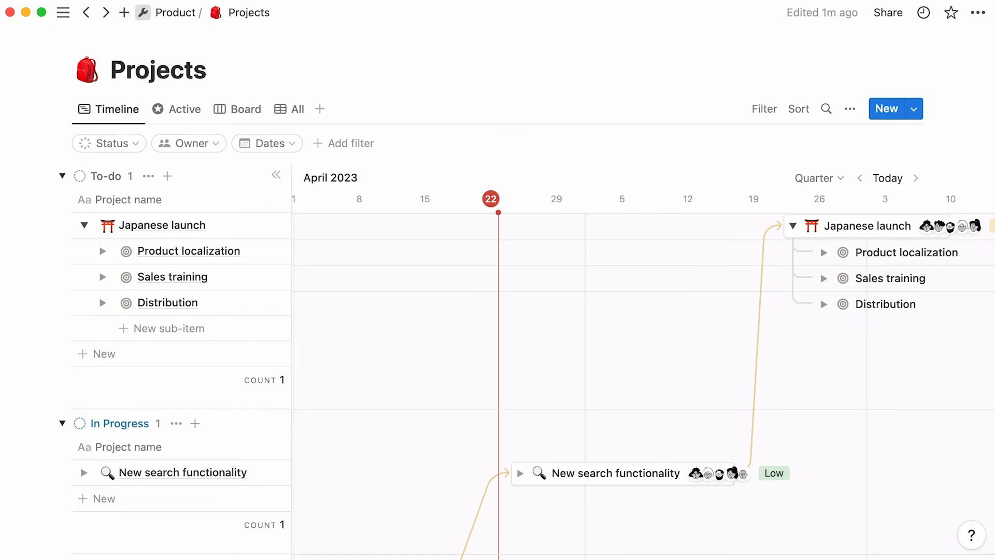
- Open Product localization and follow its Project relation to Japanese launch to review the linked sub-projects
left_click(237, 258)
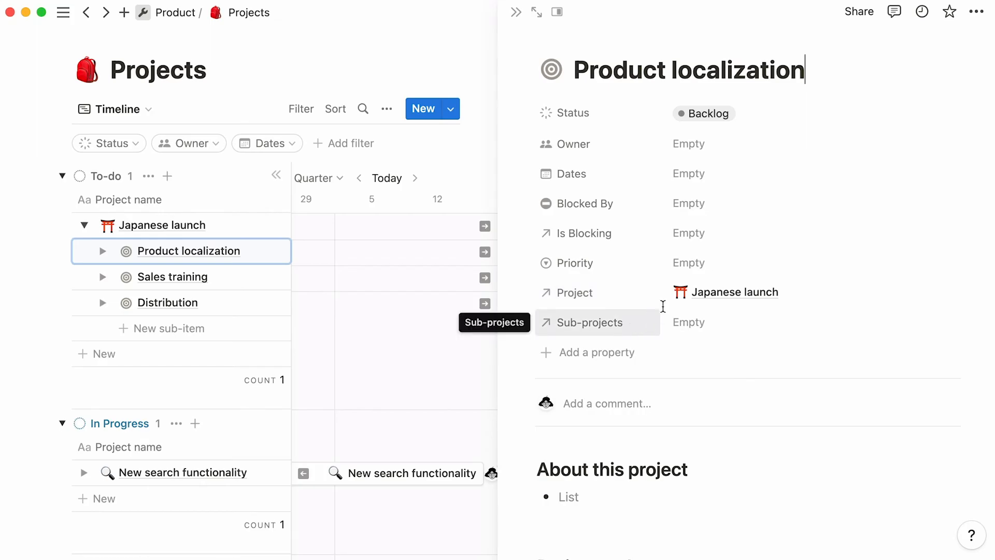
left_click(692, 295)
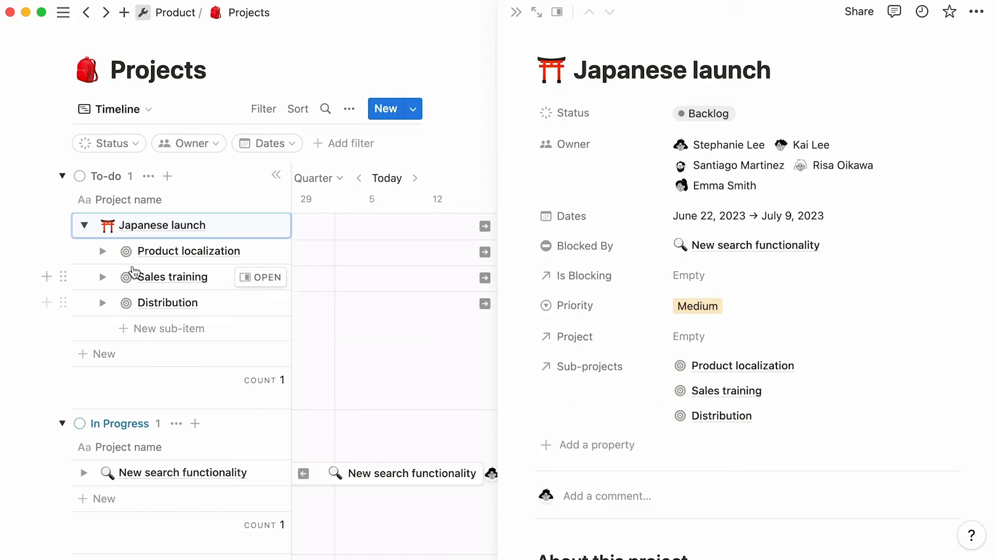
- Collapse the sub-items of Japanese launch and hide the table beside the timeline
left_click(84, 225)
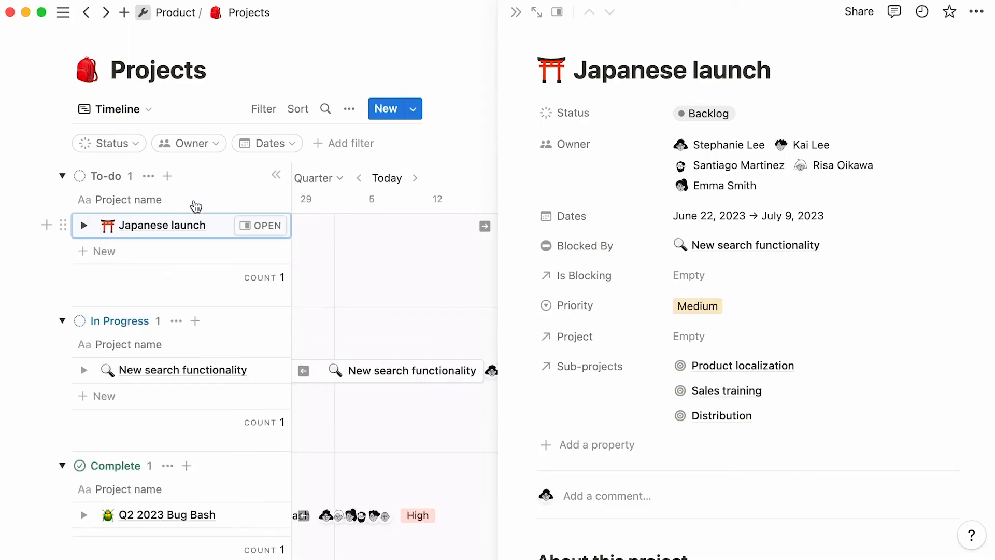
left_click(275, 175)
left_click(273, 174)
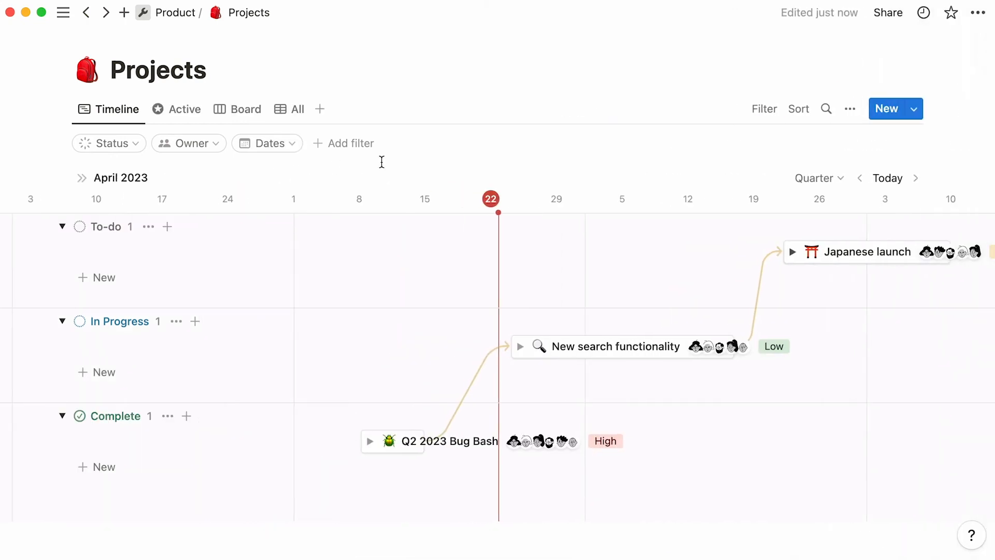
- Review the timeline's dependency settings and the relation properties offered for them without changing the selection
left_click(853, 112)
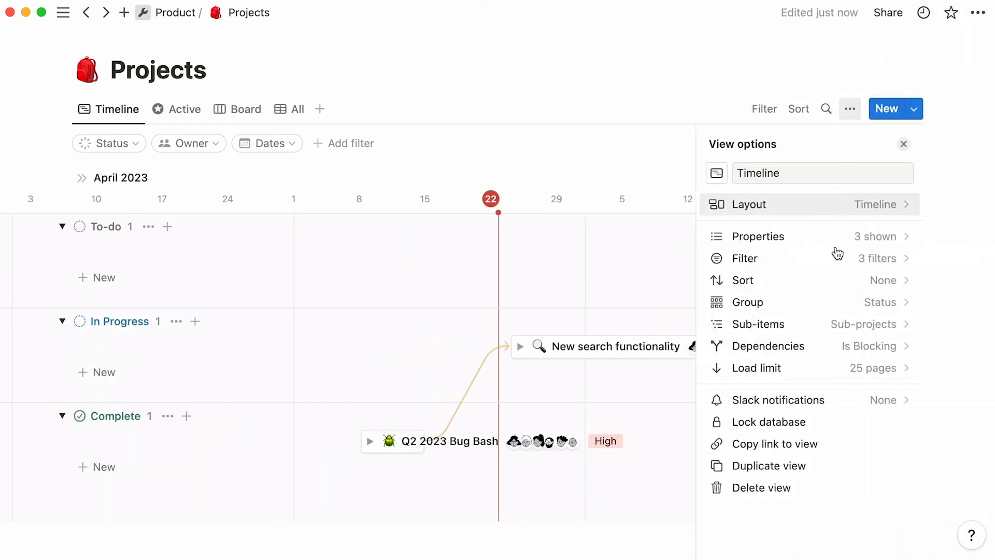
left_click(828, 348)
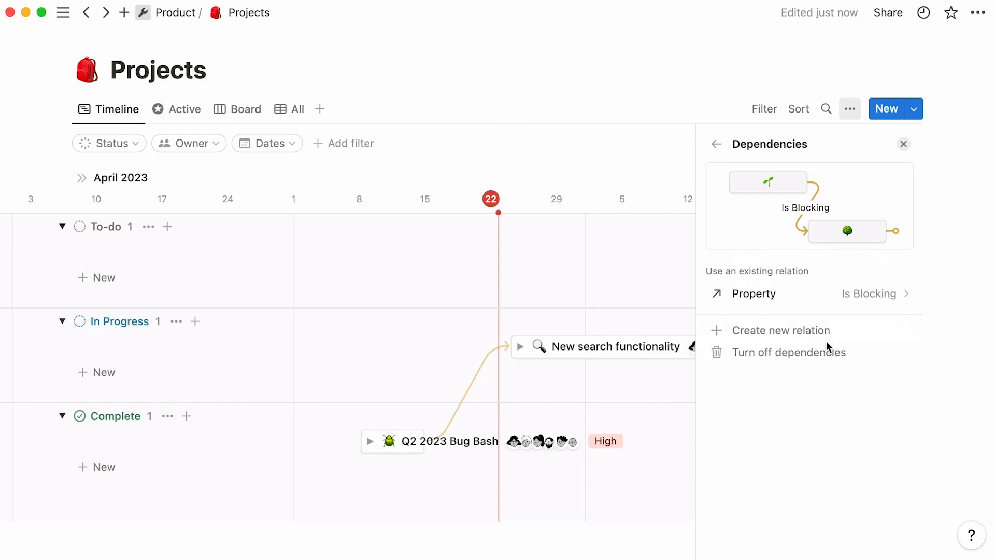
left_click(816, 293)
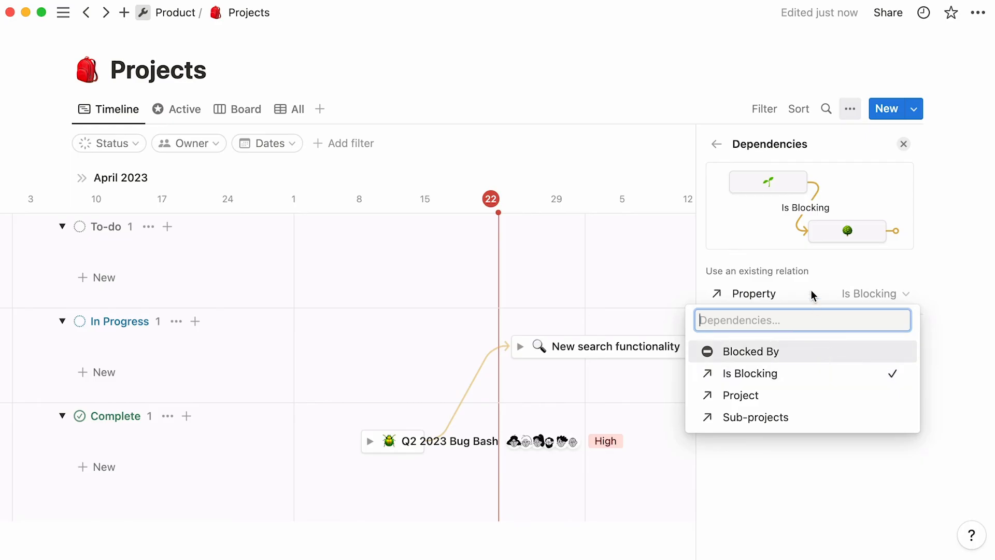
left_click(805, 234)
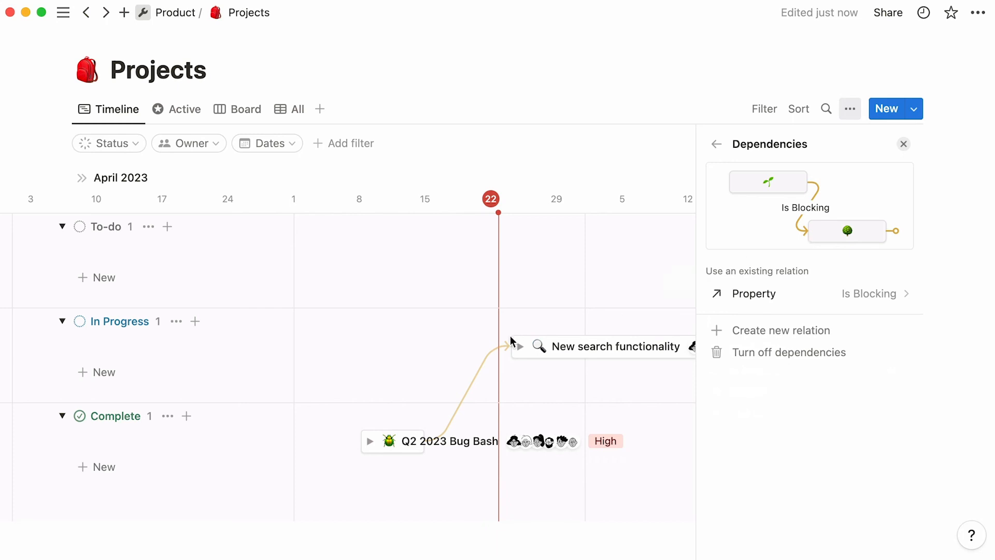
left_click(443, 351)
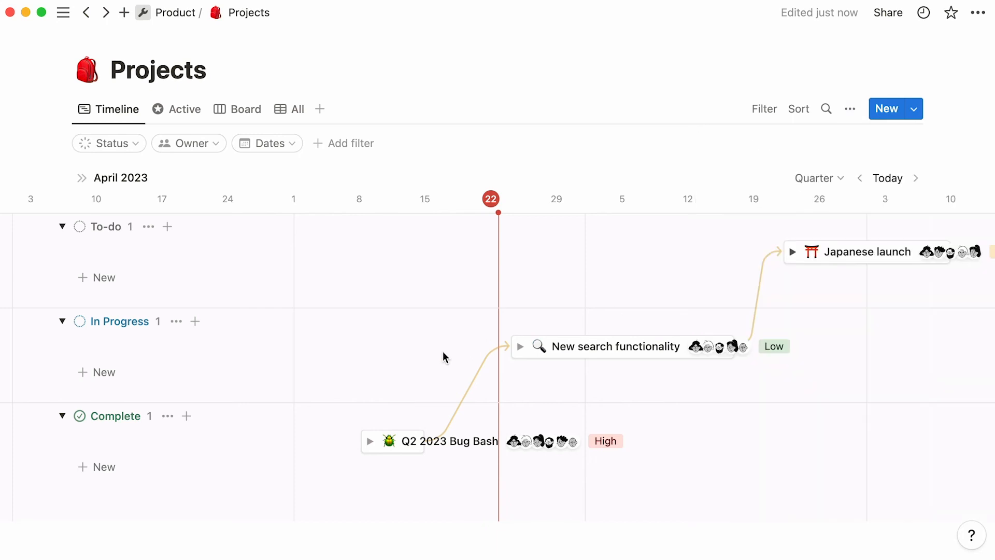
- Remove the dependency arrows leading to New search functionality and to Japanese launch from the timeline
left_click(504, 346)
left_click(777, 253)
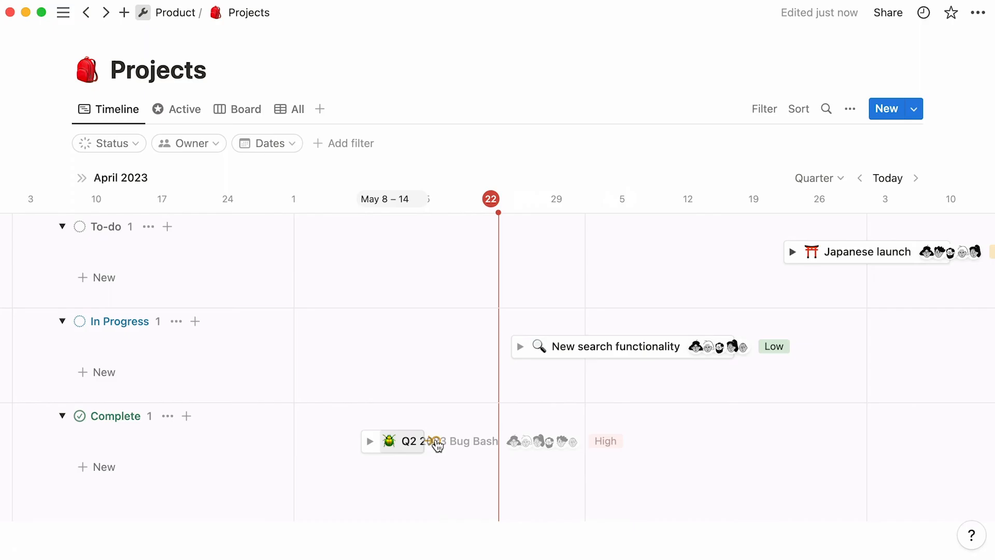
- Add dependencies from Q2 2023 Bug Bash to New search functionality and from there to Japanese launch, rescheduling Japanese launch to Jun 20 – Jul 7
left_click_drag(436, 442, 510, 347)
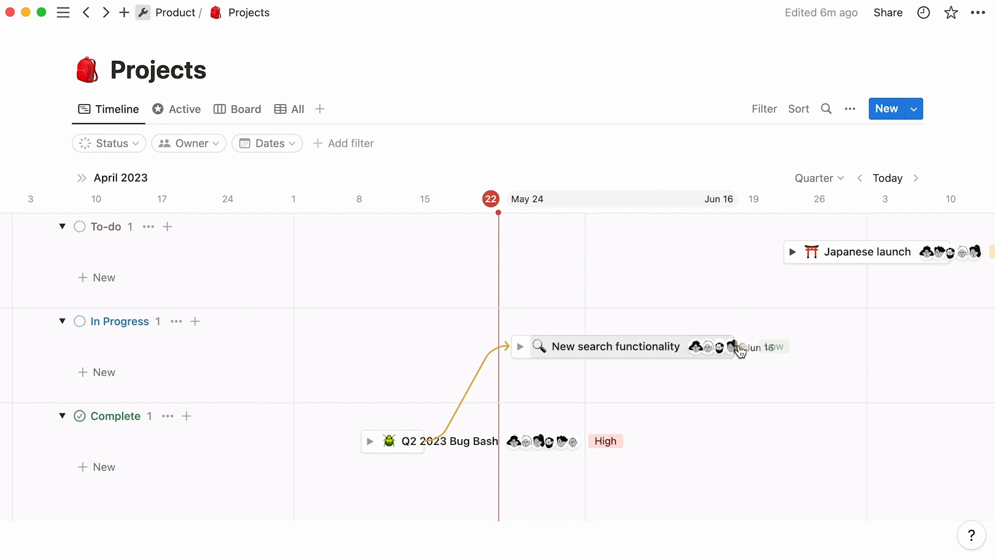
left_click_drag(743, 353, 750, 255)
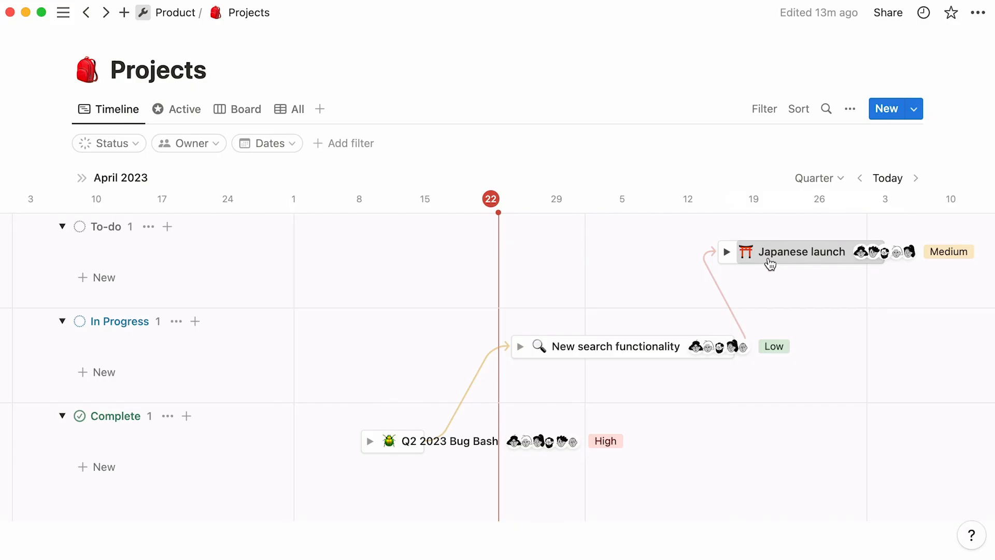
left_click_drag(771, 264, 820, 262)
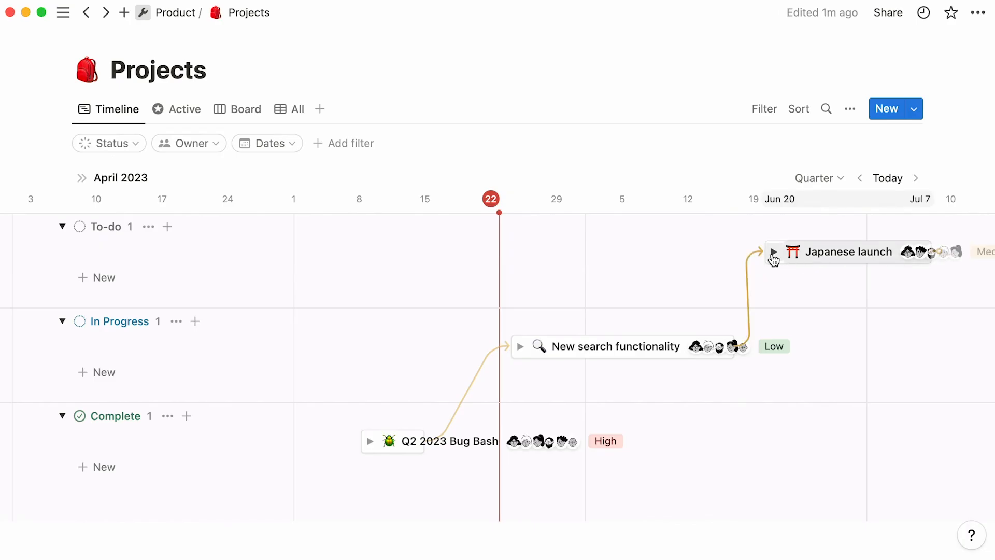
- Replace the dependency from New search functionality to Japanese launch with one from Q2 2023 Bug Bash to Japanese launch
left_click_drag(758, 259, 627, 312)
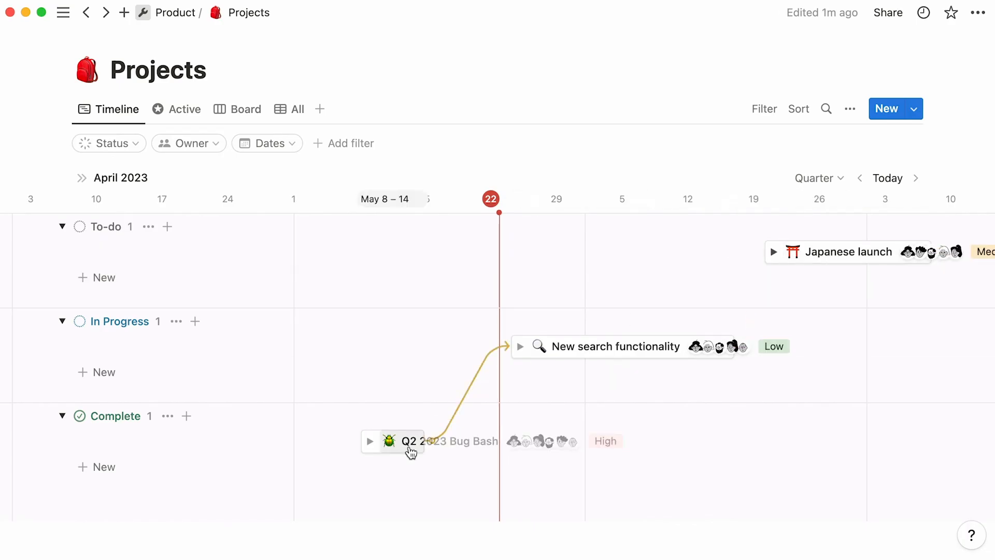
left_click_drag(424, 441, 763, 253)
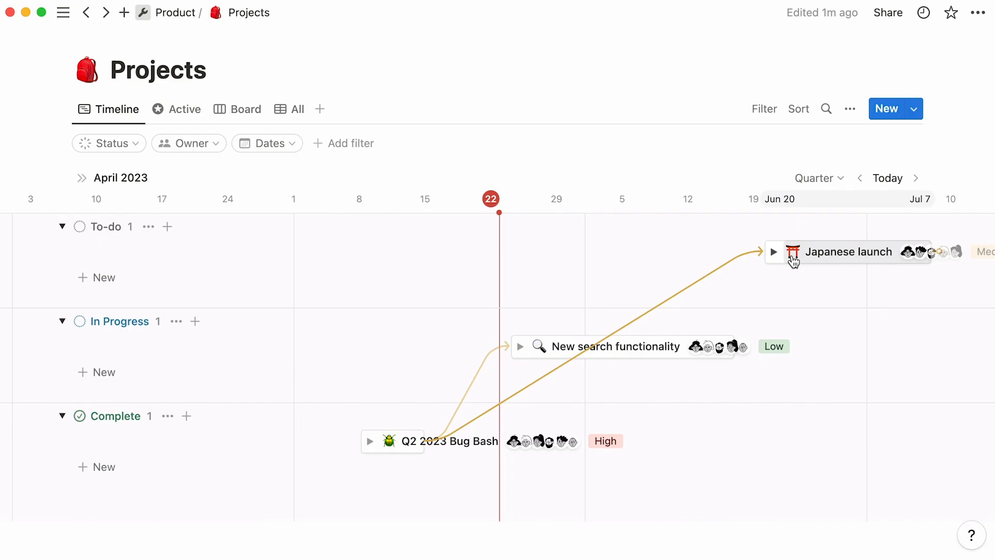
- Open New search functionality to check its Blocked By and Is Blocking relations, and return to the timeline
left_click(633, 354)
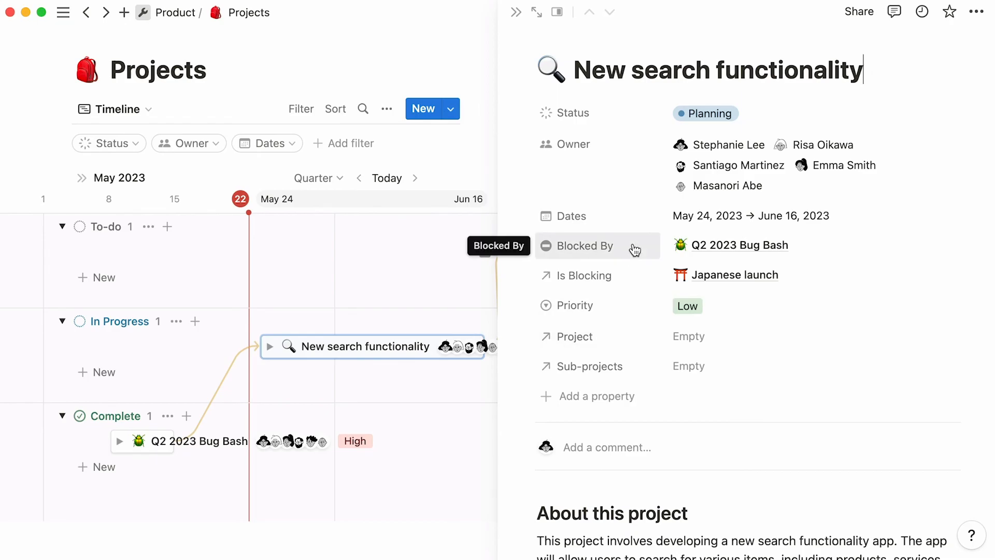
mouse_move(735, 278)
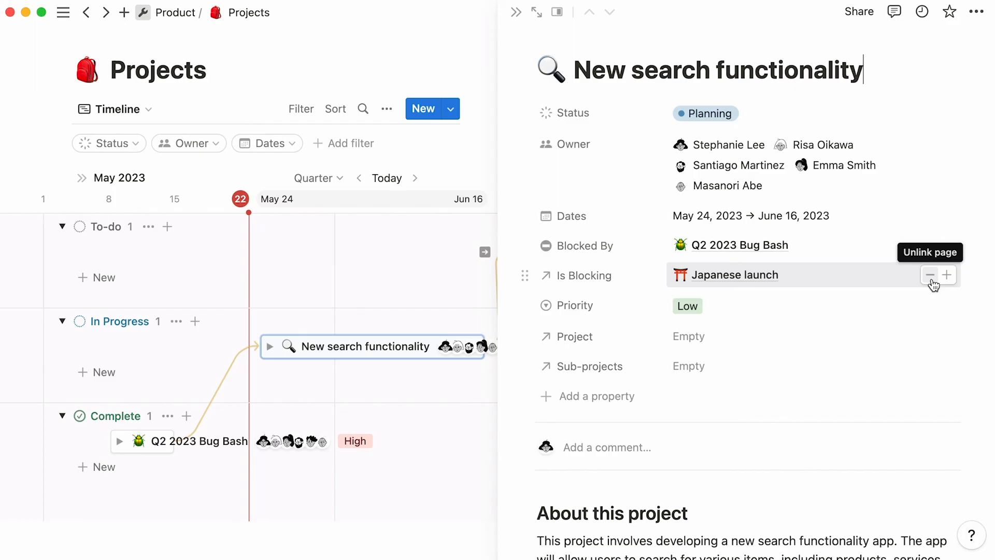
left_click(241, 107)
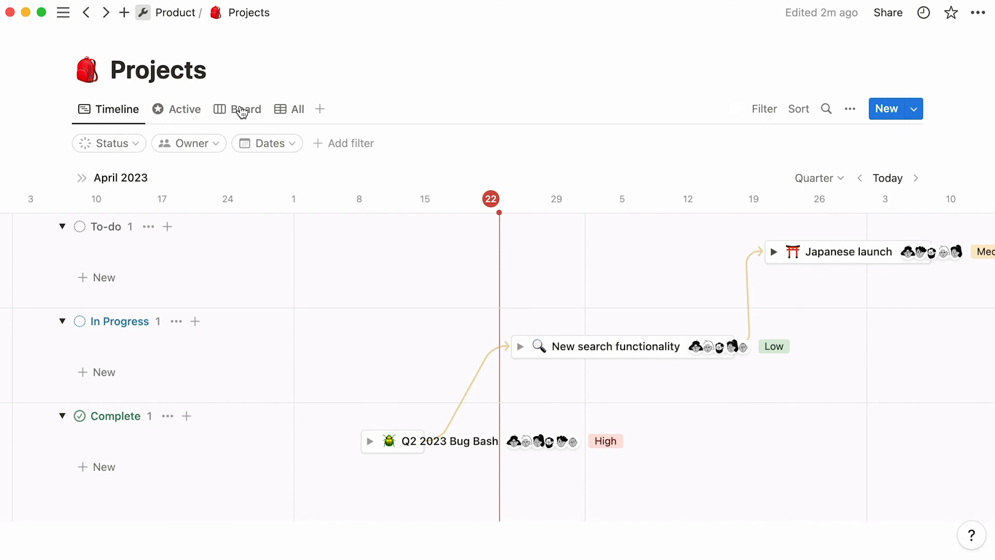
- Review the timeline's load limit choices and its database locking option without changing them, and close the view options
left_click(850, 109)
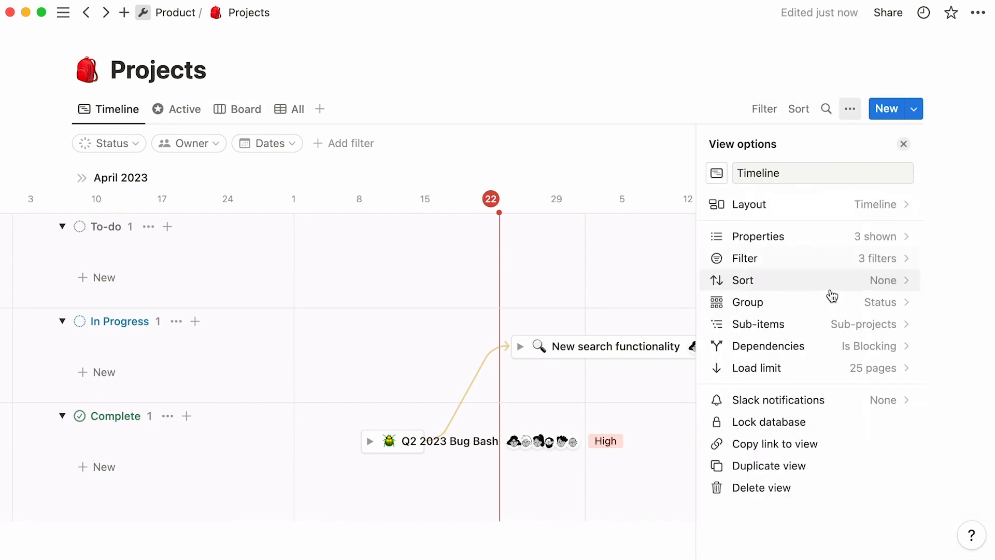
left_click(822, 366)
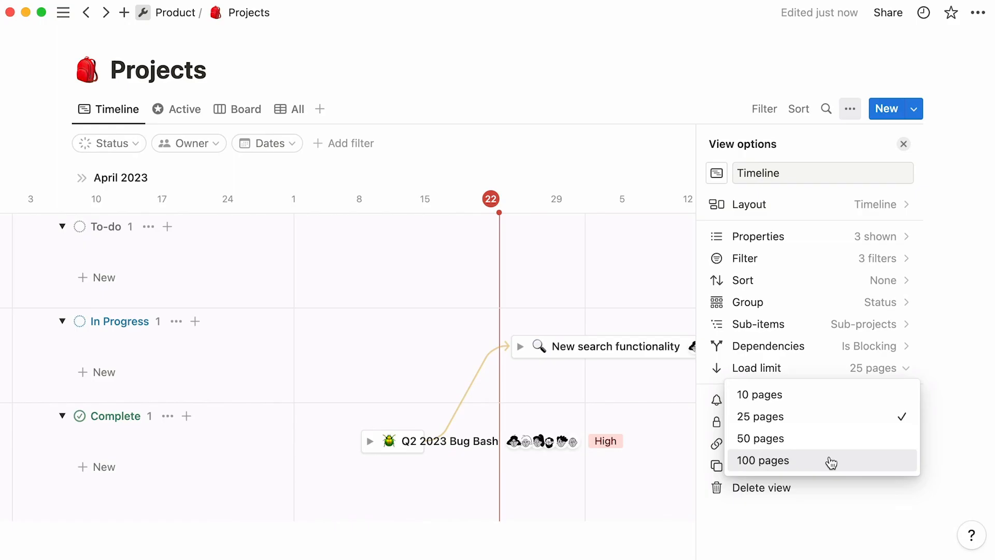
left_click(822, 507)
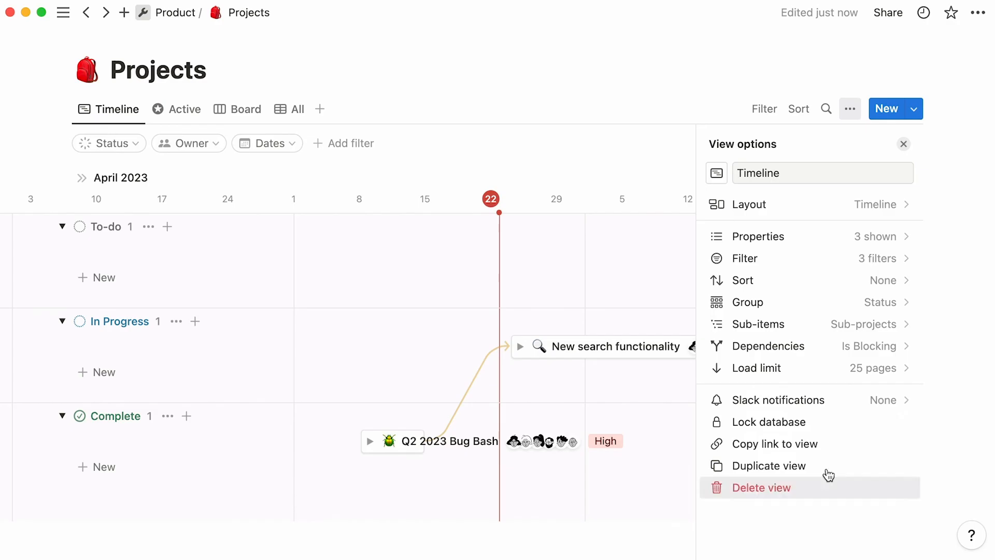
left_click(833, 424)
left_click(835, 425)
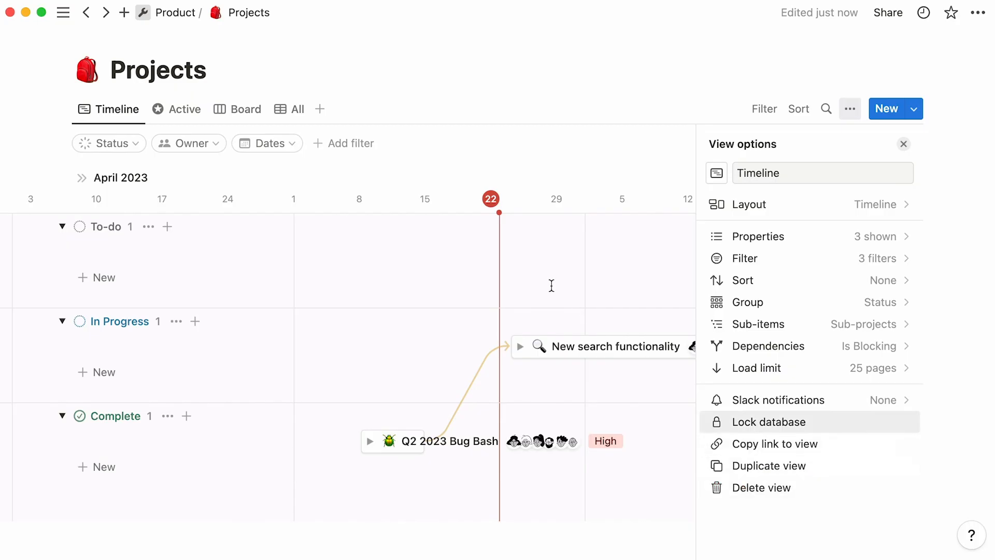
left_click(407, 120)
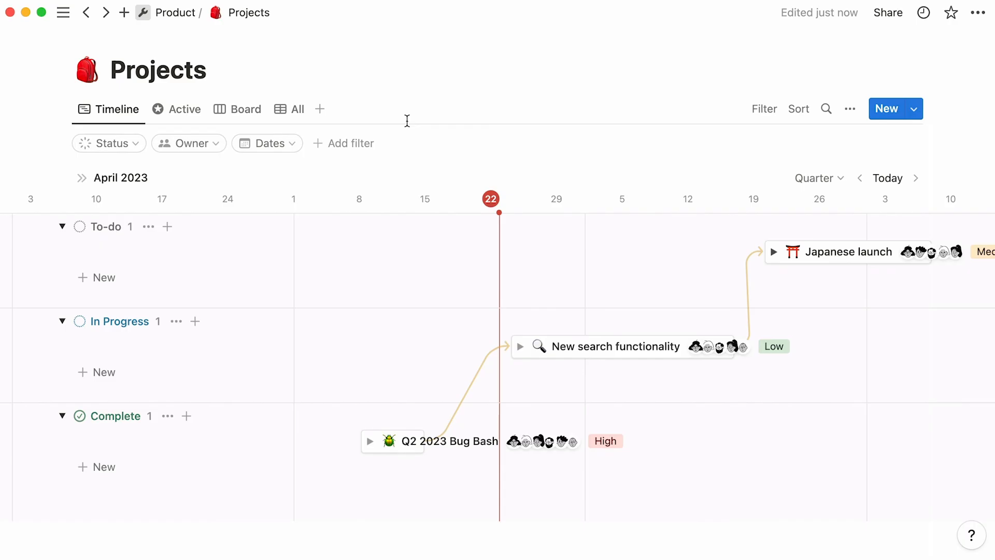
- Open New search functionality, examine its project description and performance dashboards sections, and close the page
left_click(536, 358)
scroll(539, 361, "down", 3)
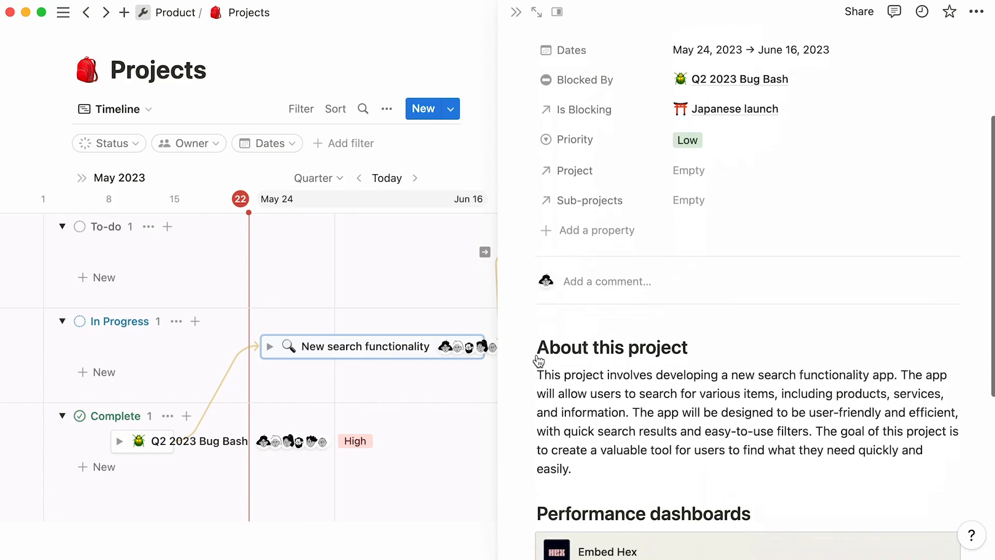
scroll(539, 361, "down", 2)
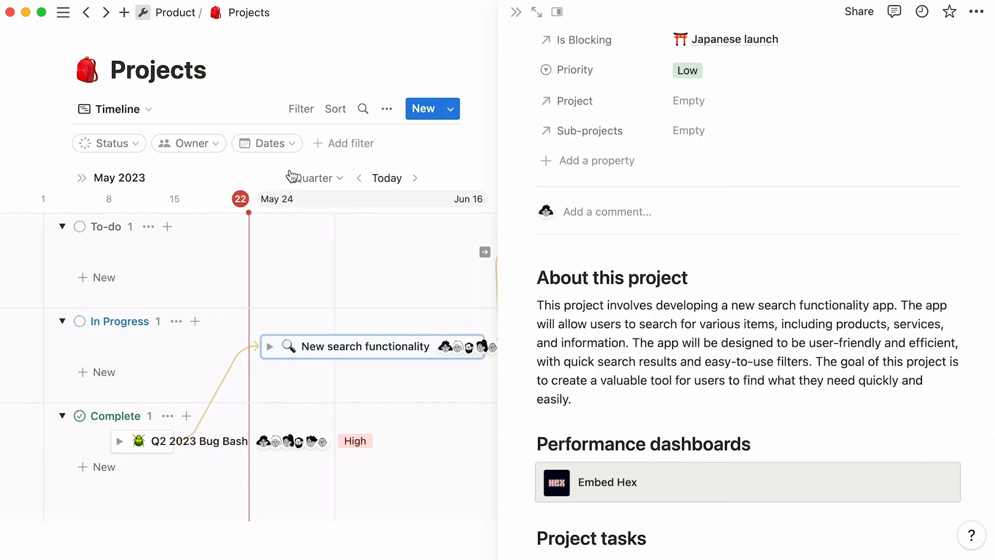
left_click(240, 104)
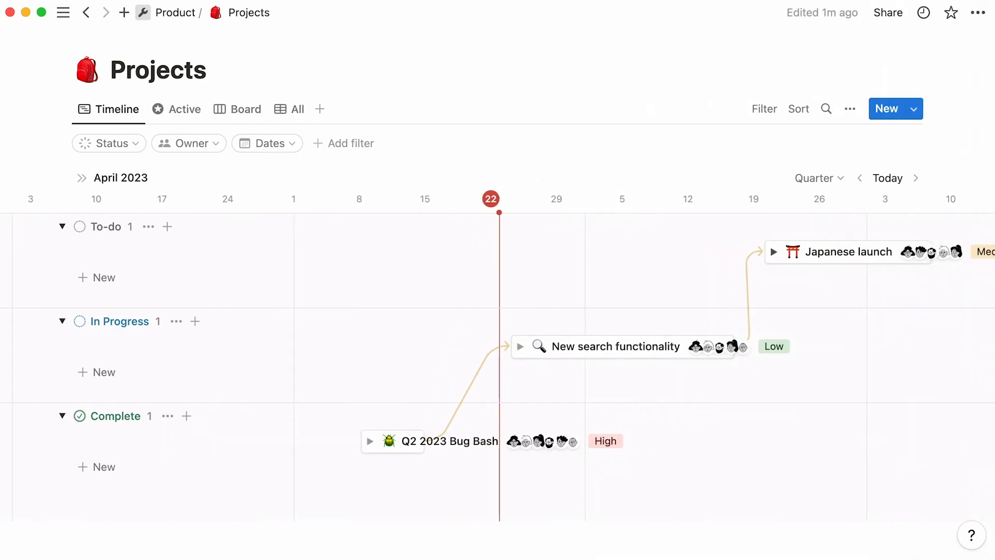